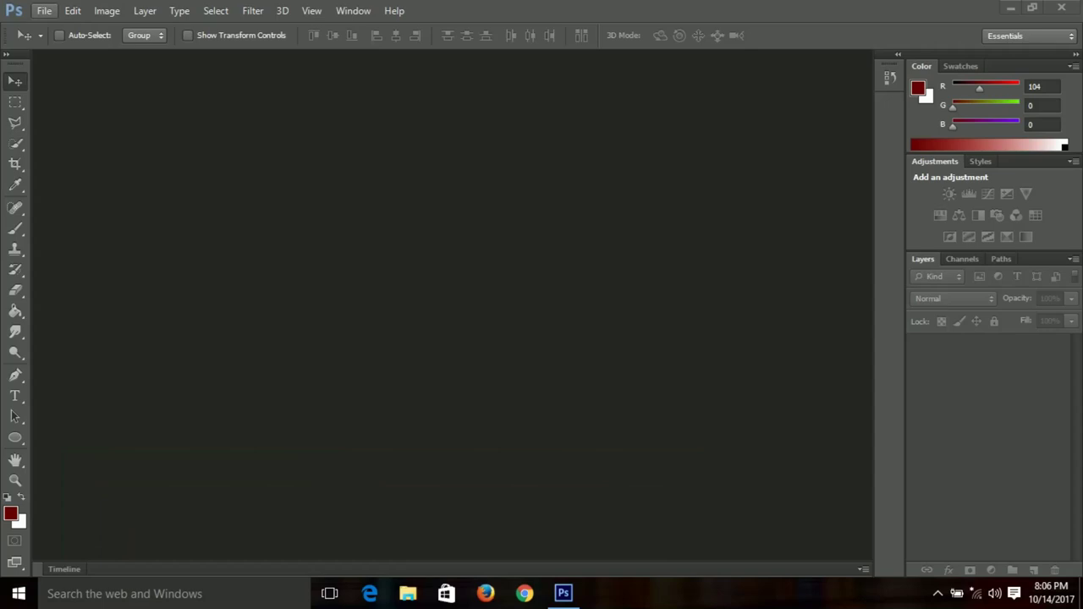
Start a new document from File > New and enter 'Tutorial' as its name.
{"action": "left_click", "coordinate": [44, 10]}
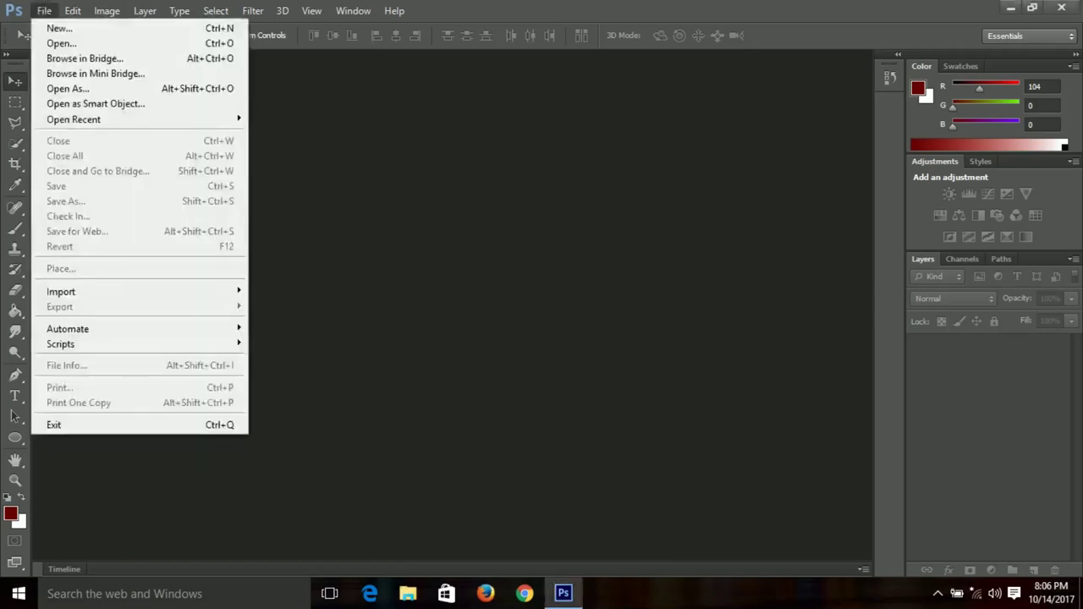
{"action": "left_click", "coordinate": [59, 28]}
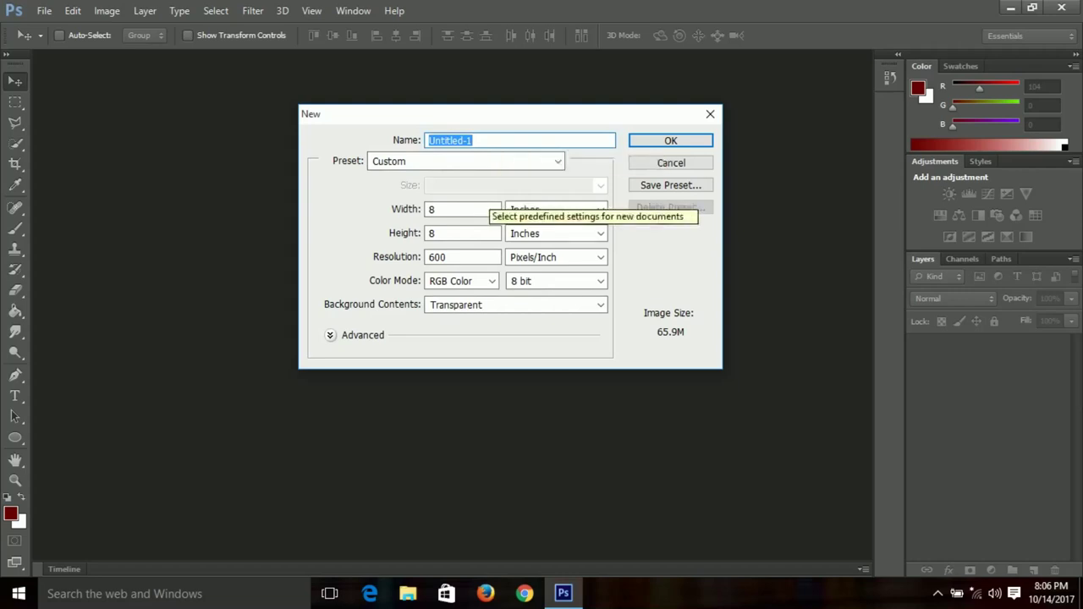
{"action": "type", "text": "Tutorial"}
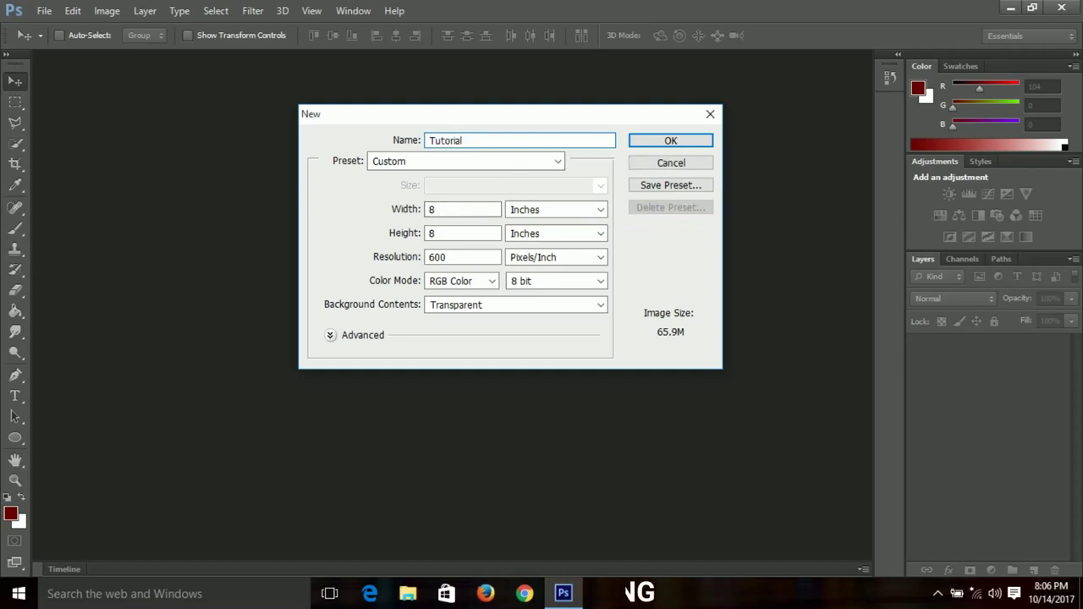
Try the Default Photoshop Size and U.S. Paper presets, leaving the size at Letter.
{"action": "left_click", "coordinate": [415, 162]}
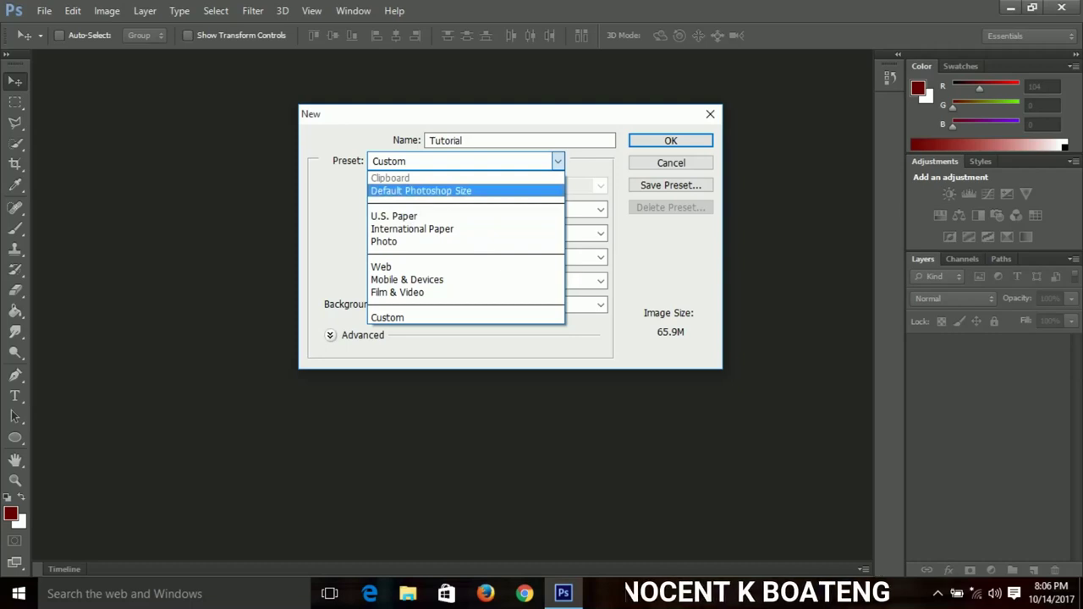
{"action": "key", "text": "Return"}
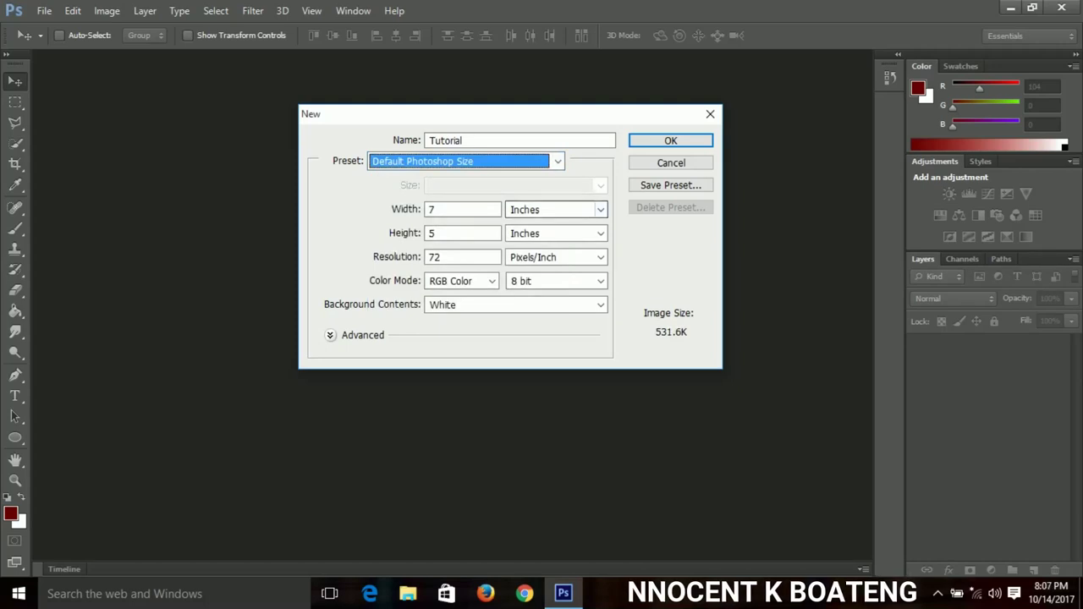
{"action": "key", "text": "alt+Down"}
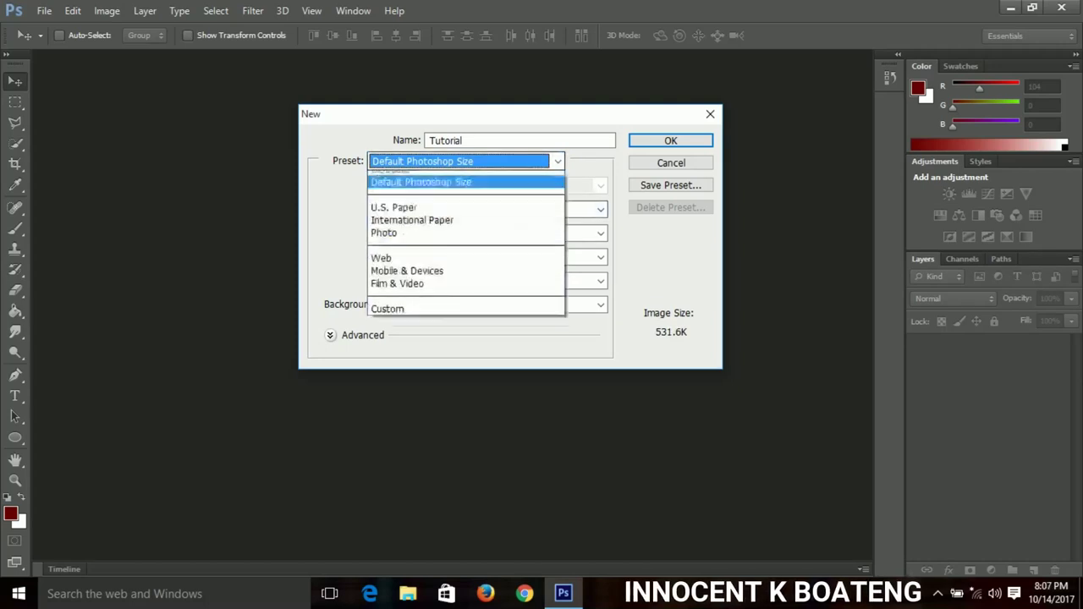
{"action": "key", "text": "Down"}
{"action": "key", "text": "Return"}
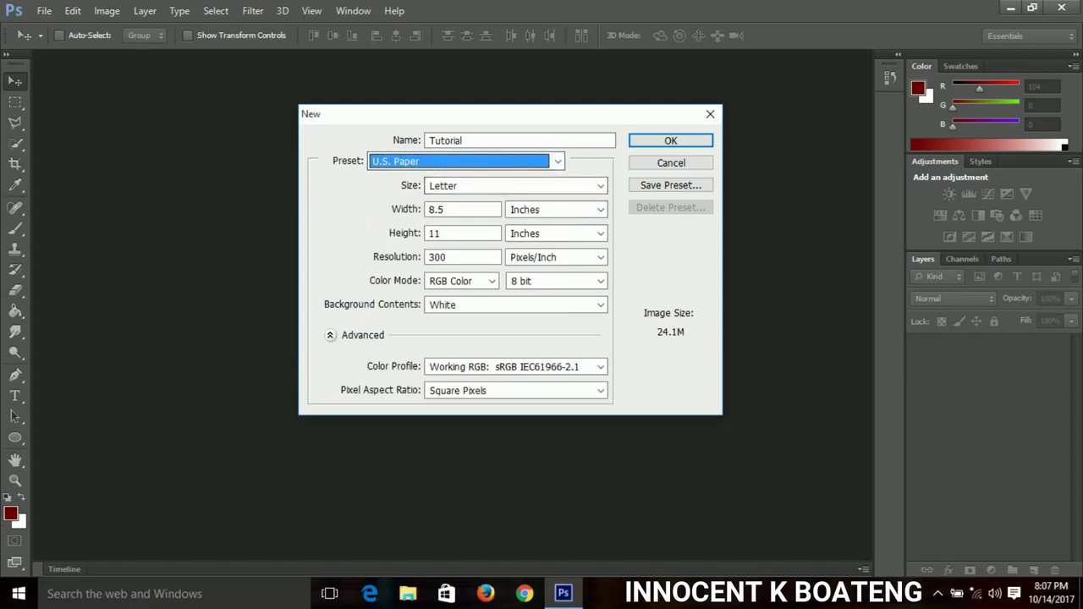
{"action": "left_click", "coordinate": [599, 185]}
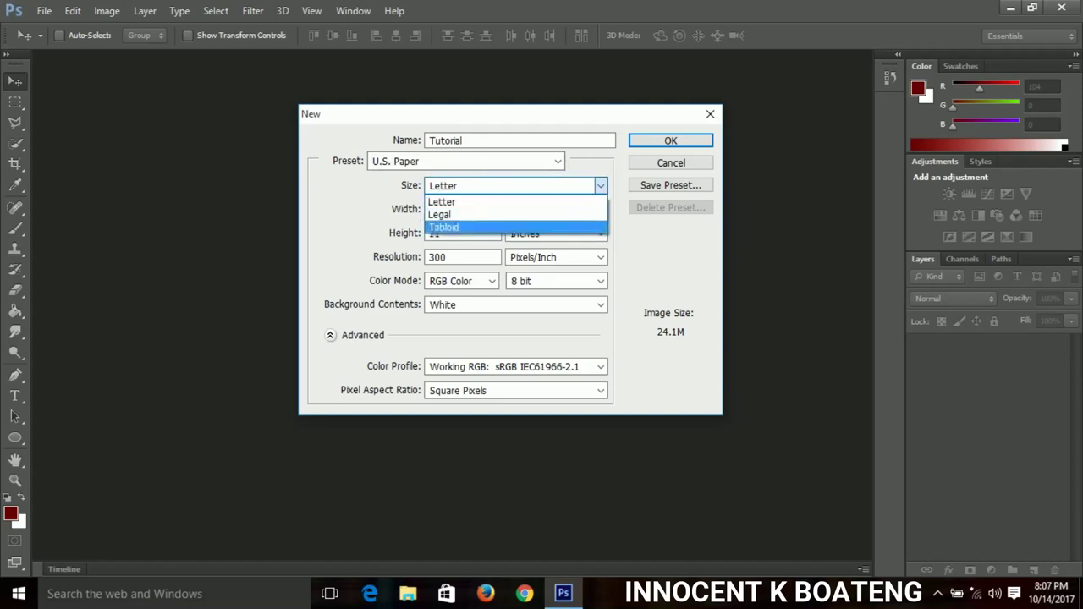
{"action": "key", "text": "Escape"}
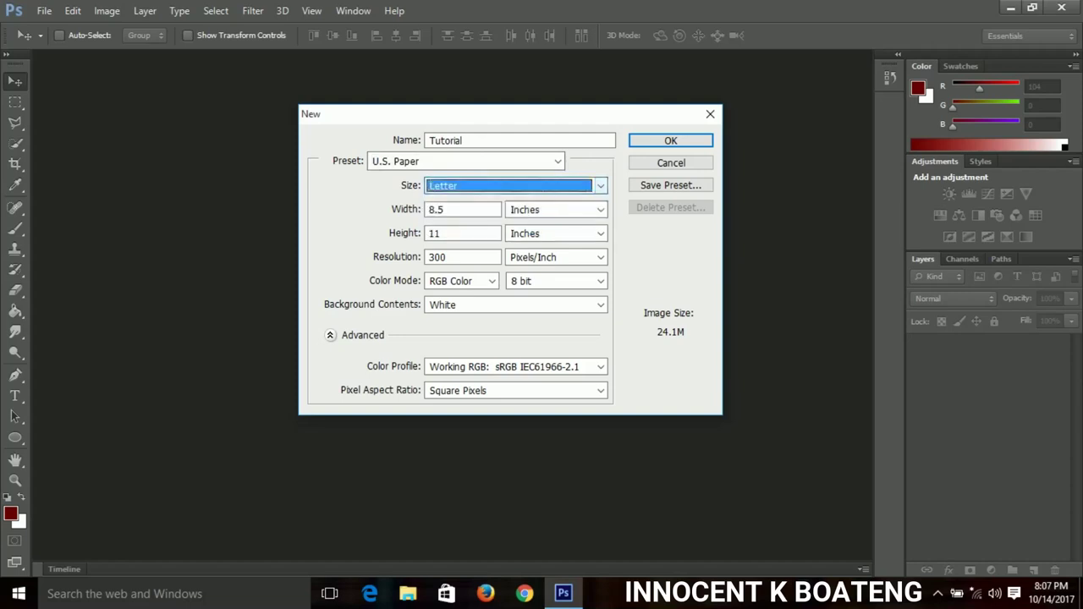
Switch the preset to International Paper (A4, 210 × 297 mm, 300 ppi).
{"action": "key", "text": "shift+Tab"}
{"action": "key", "text": "alt+Down"}
{"action": "key", "text": "Down"}
{"action": "key", "text": "Down"}
{"action": "key", "text": "Down"}
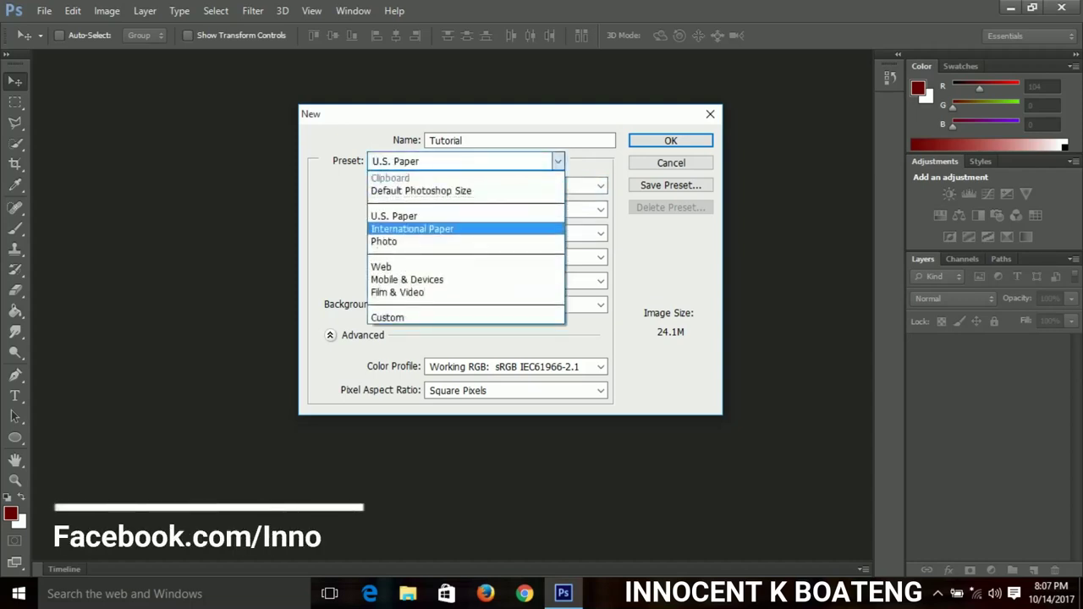
{"action": "key", "text": "Return"}
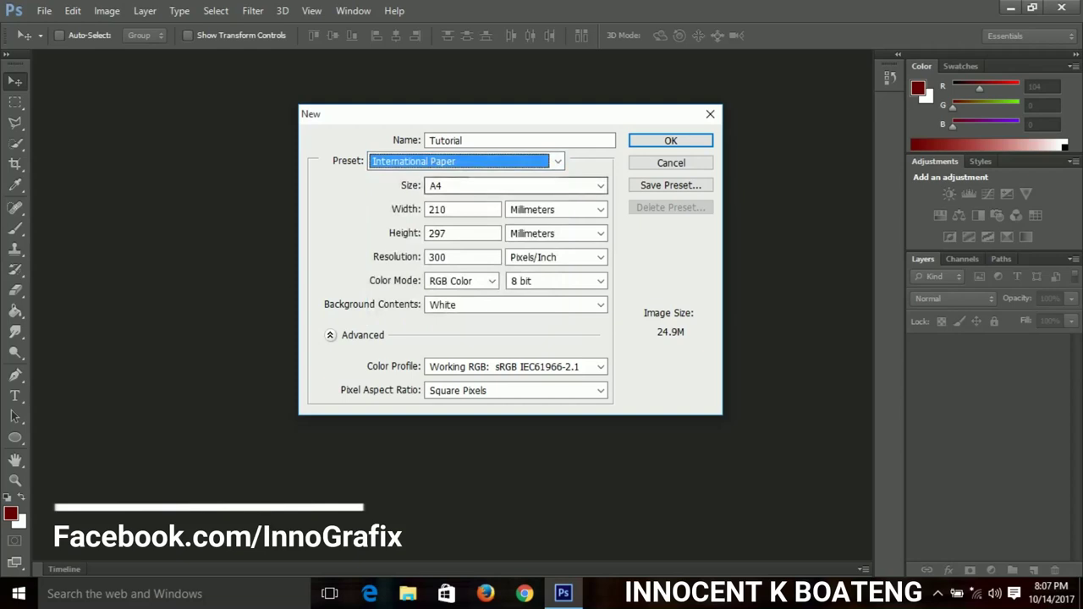
Browse the international paper sizes, keeping A4 selected.
{"action": "key", "text": "Tab"}
{"action": "key", "text": "alt+Down"}
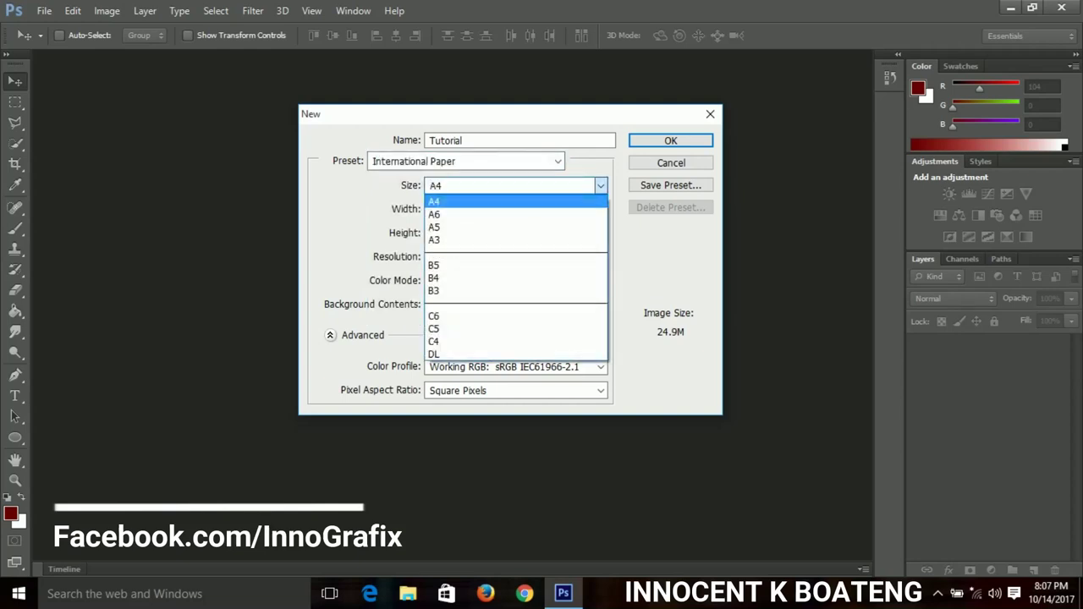
{"action": "key", "text": "Down"}
{"action": "key", "text": "Down"}
{"action": "key", "text": "End"}
{"action": "key", "text": "Page_Up"}
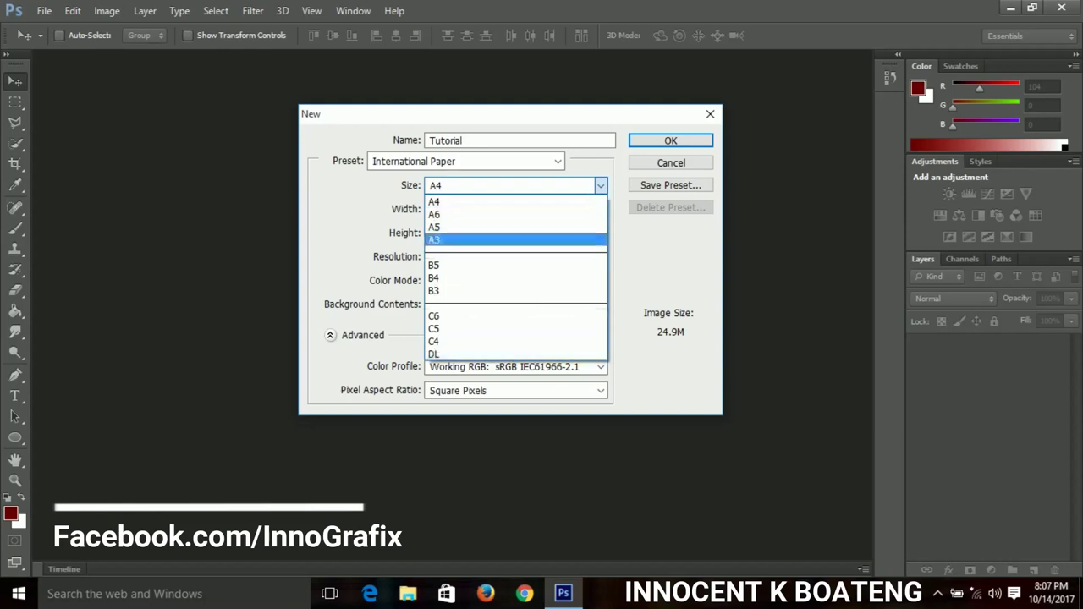
{"action": "key", "text": "Page_Up"}
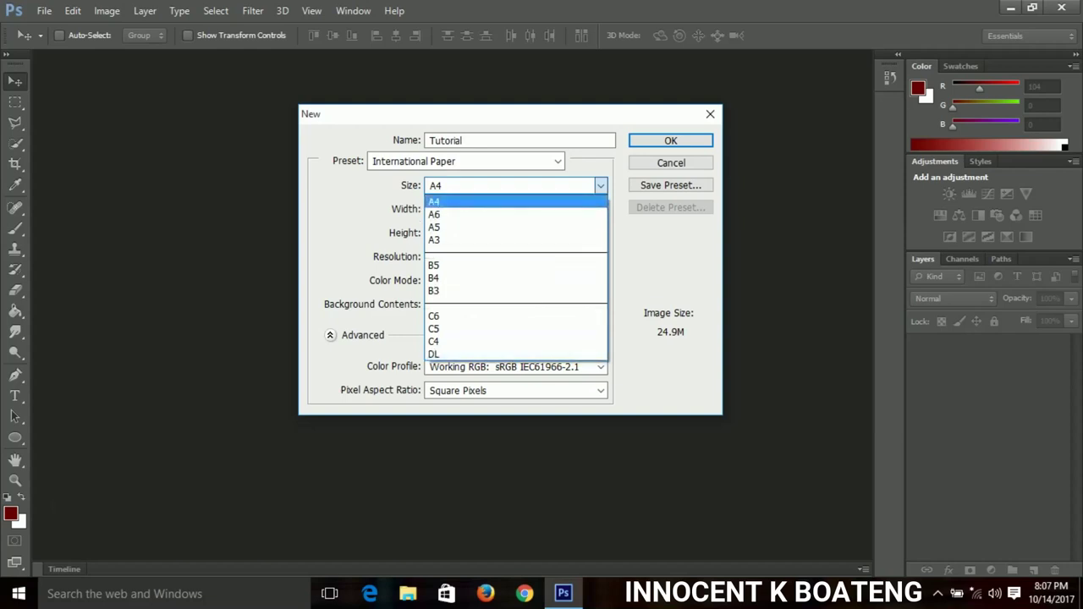
{"action": "key", "text": "Return"}
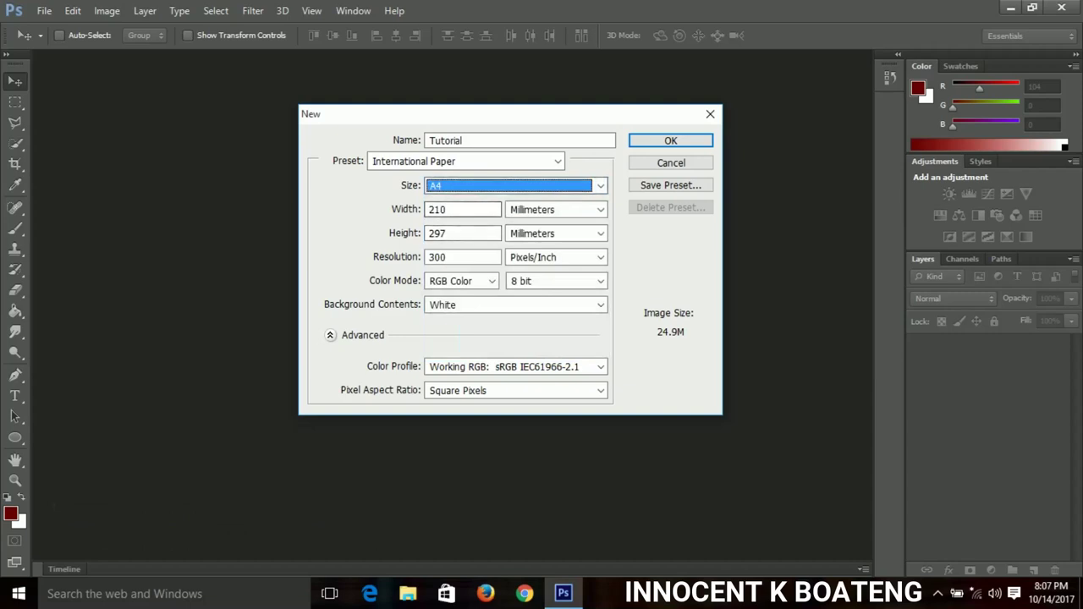
Change the paper size to A3, 297 × 420 mm.
{"action": "key", "text": "alt+Down"}
{"action": "key", "text": "Down"}
{"action": "key", "text": "Down"}
{"action": "key", "text": "Down"}
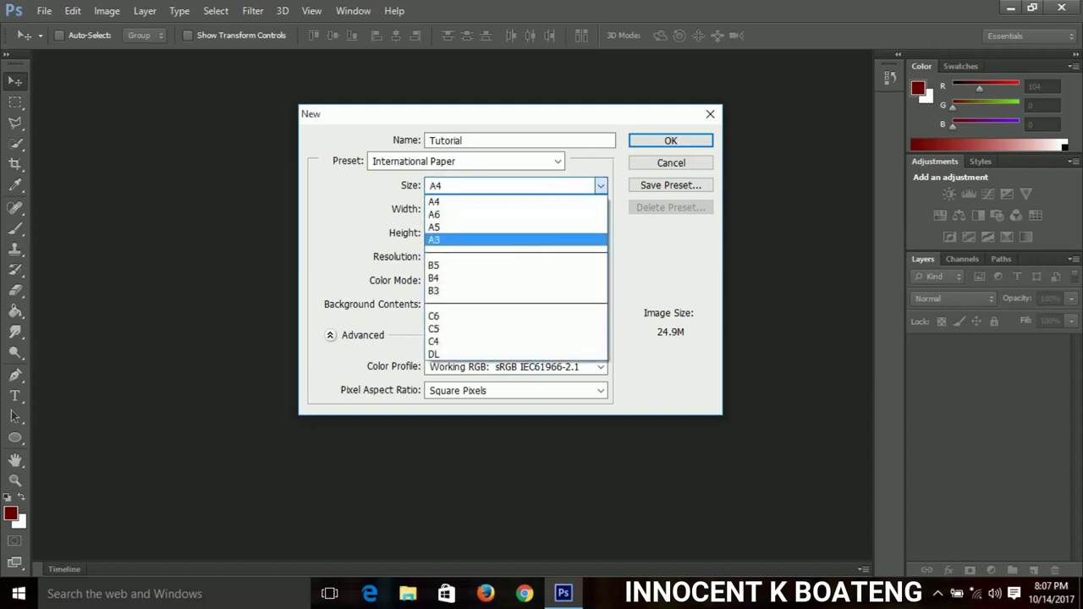
{"action": "key", "text": "Return"}
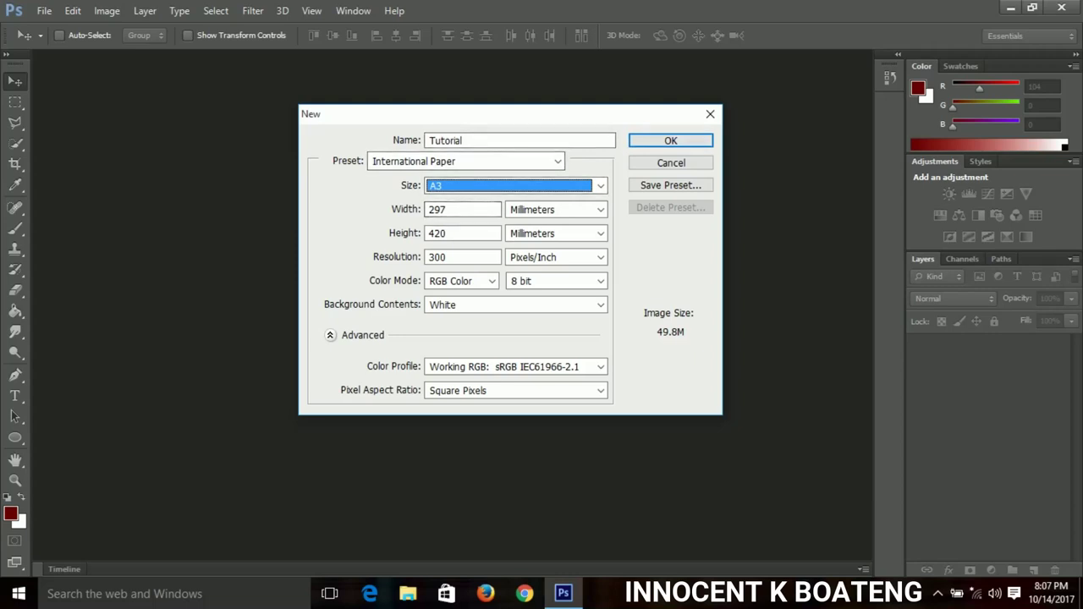
{"action": "key", "text": "Tab"}
{"action": "key", "text": "Tab"}
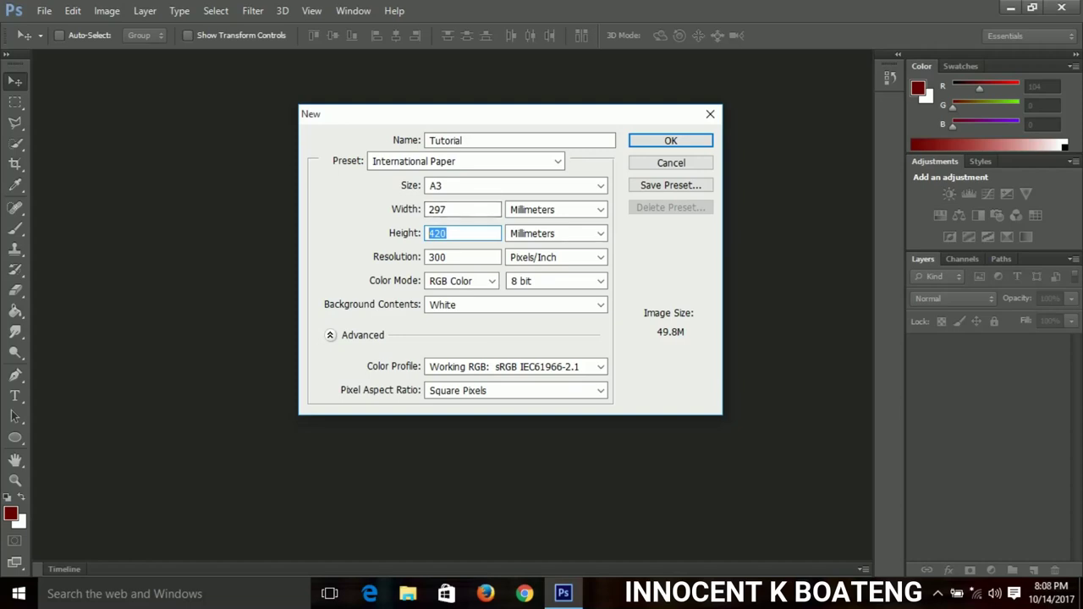
Reset the paper size from A3 to A4, 210 × 297 mm.
{"action": "left_click", "coordinate": [457, 209]}
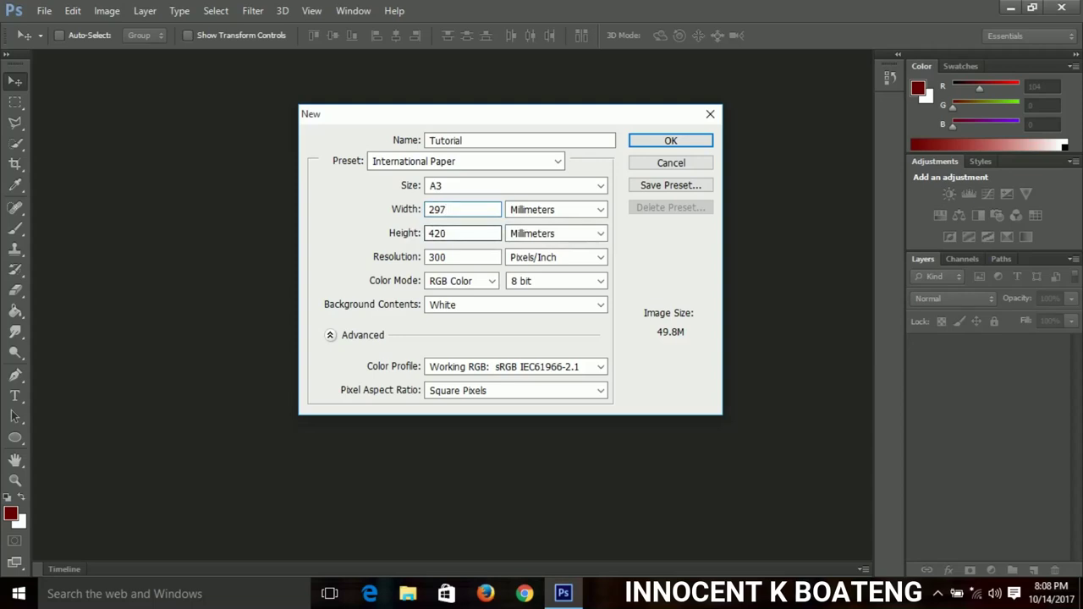
{"action": "left_click", "coordinate": [600, 185]}
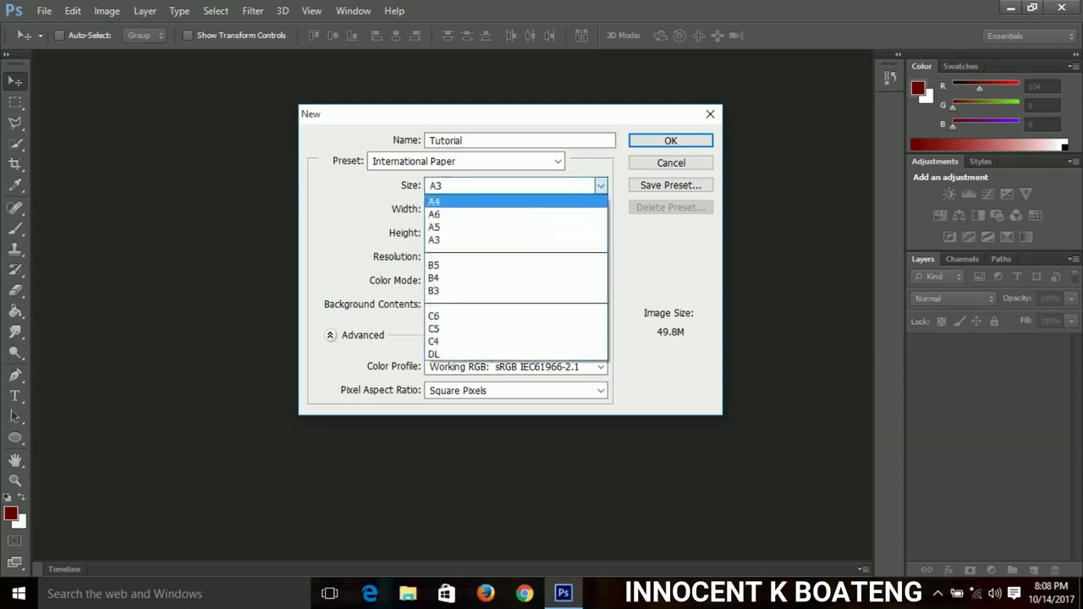
{"action": "key", "text": "Return"}
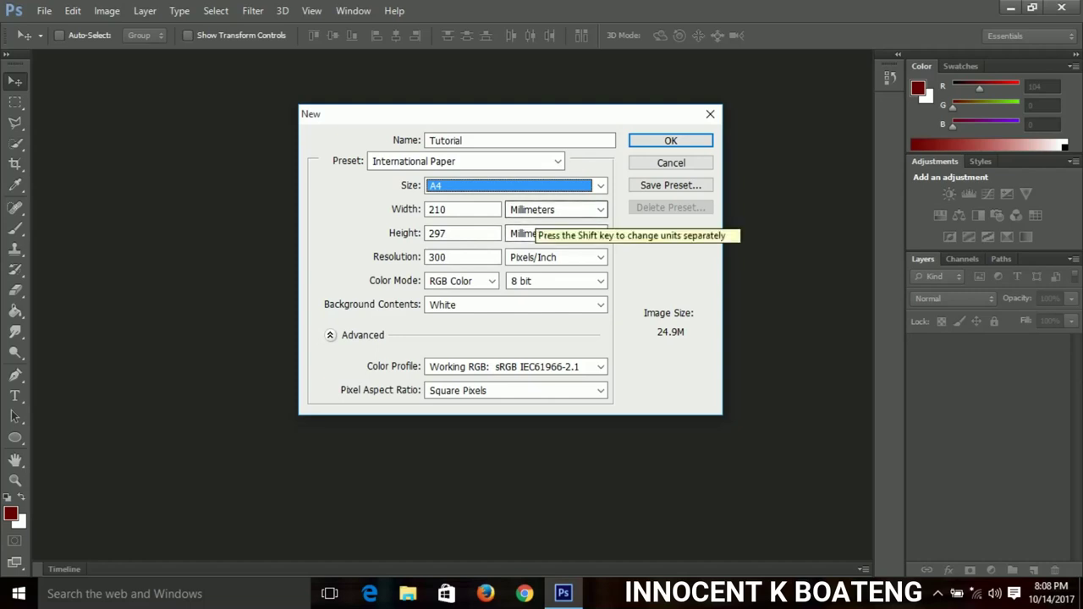
Try pixels and inches as units, showing A4 as 8.268 × 11.693 inches.
{"action": "left_click", "coordinate": [556, 209]}
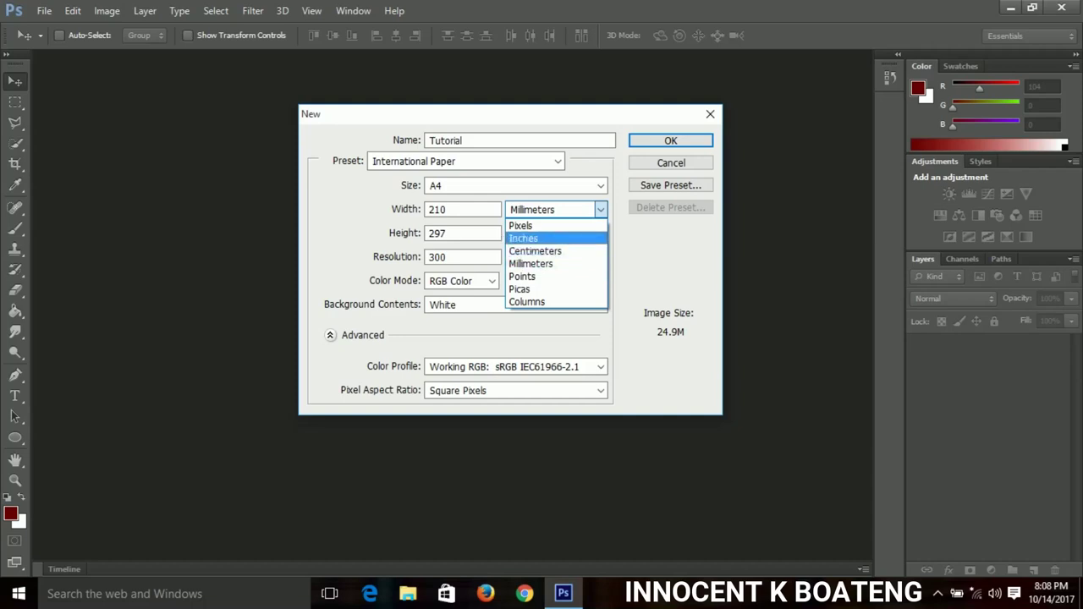
{"action": "left_click", "coordinate": [520, 225]}
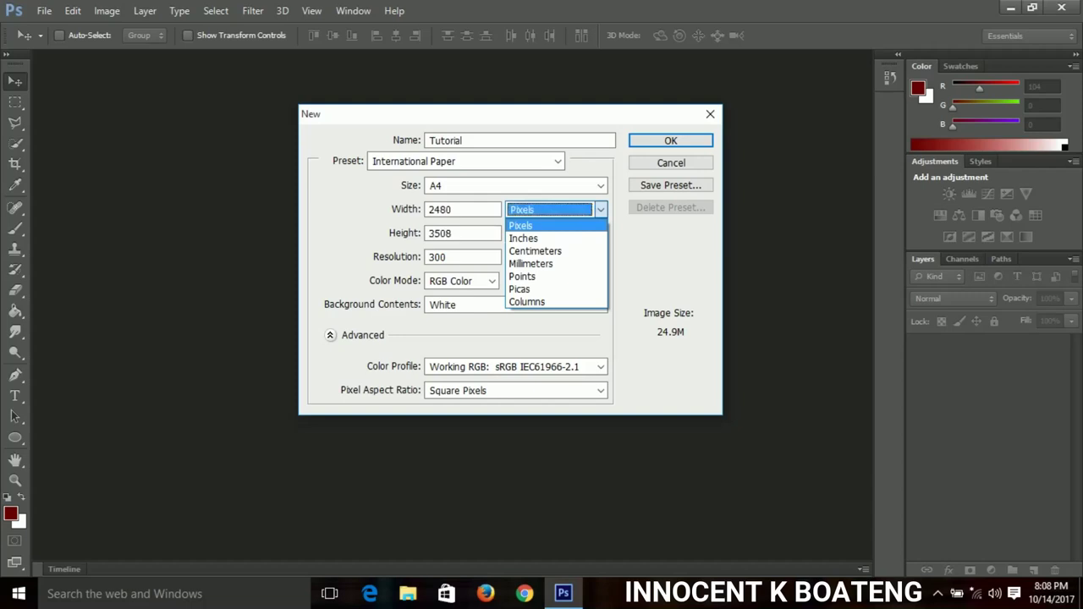
{"action": "left_click", "coordinate": [600, 209]}
{"action": "left_click", "coordinate": [523, 238]}
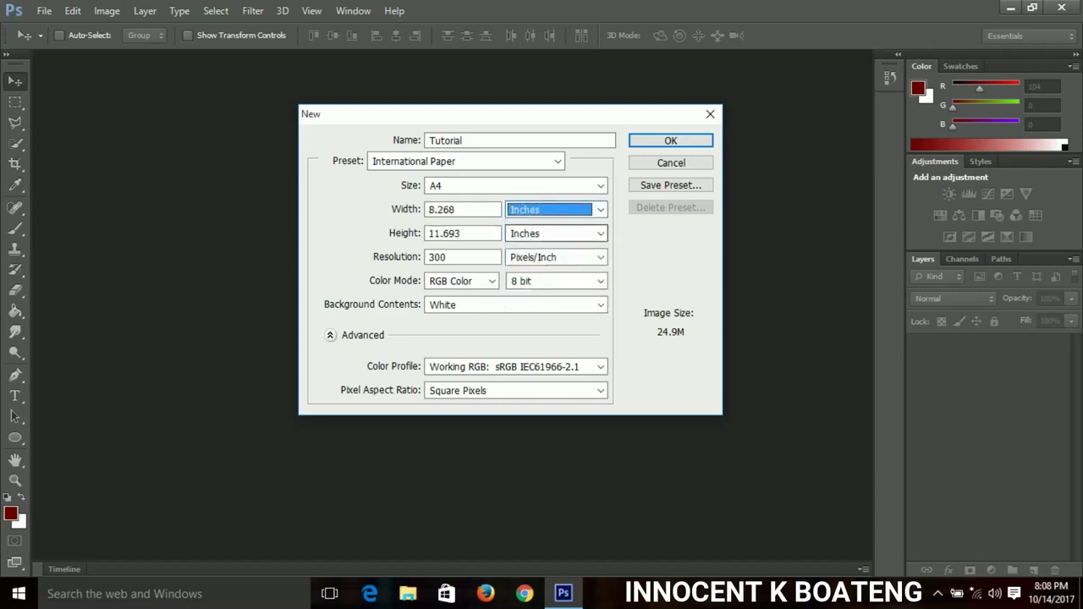
{"action": "left_click", "coordinate": [600, 209]}
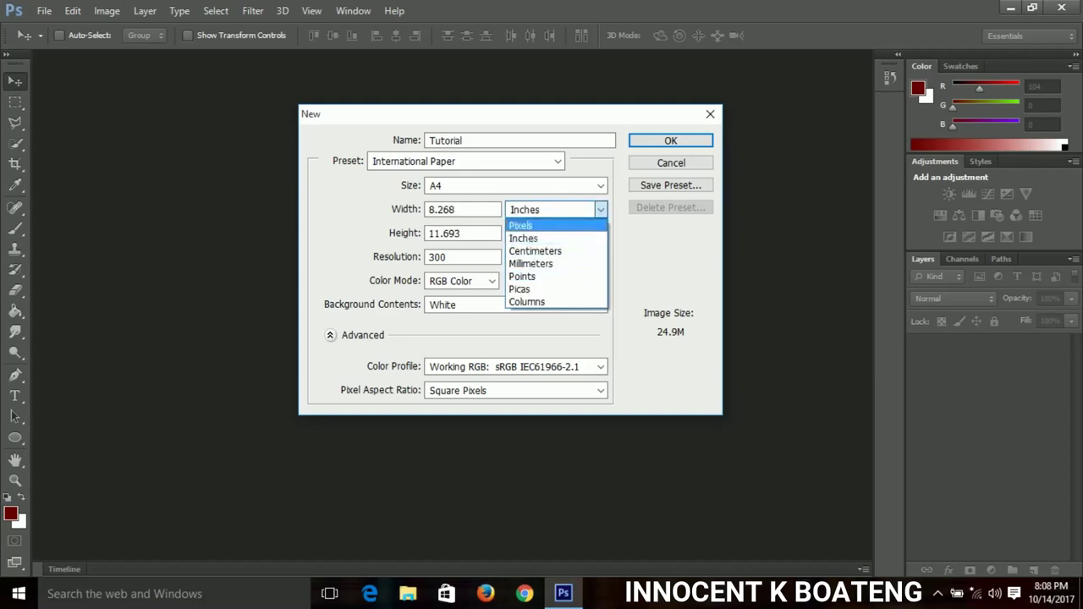
{"action": "left_click", "coordinate": [520, 225]}
{"action": "left_click", "coordinate": [557, 161]}
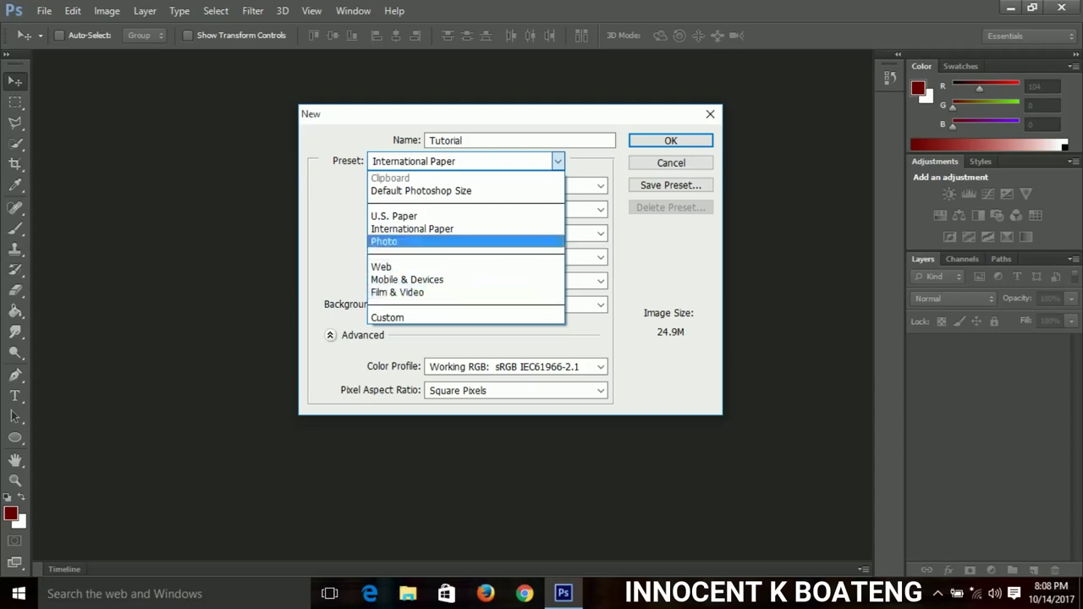
Apply the Photo preset and browse its landscape sizes without changing them.
{"action": "key", "text": "Return"}
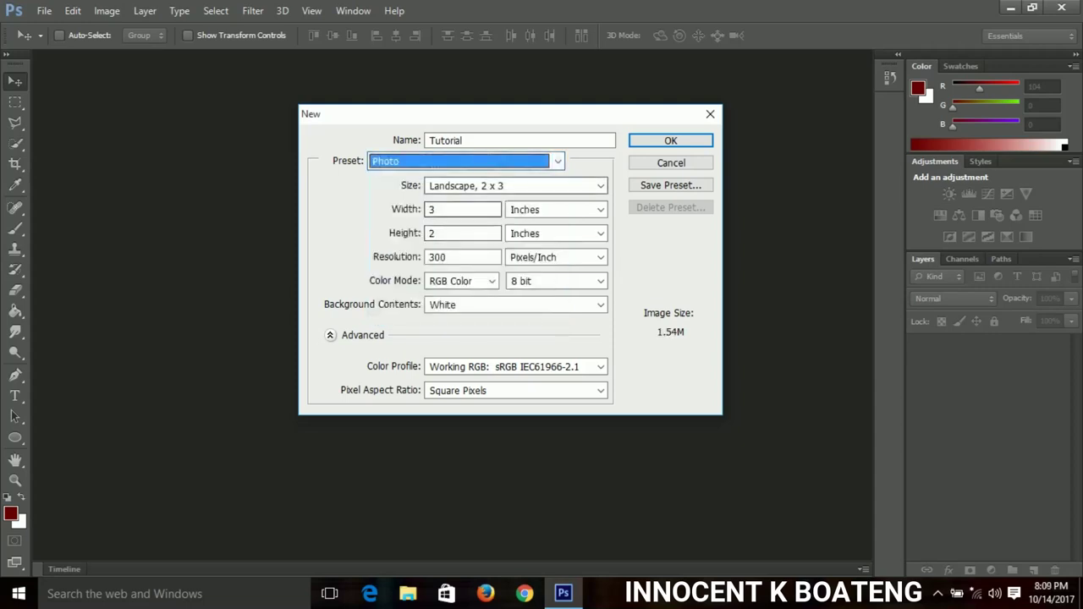
{"action": "key", "text": "Tab"}
{"action": "key", "text": "alt+Down"}
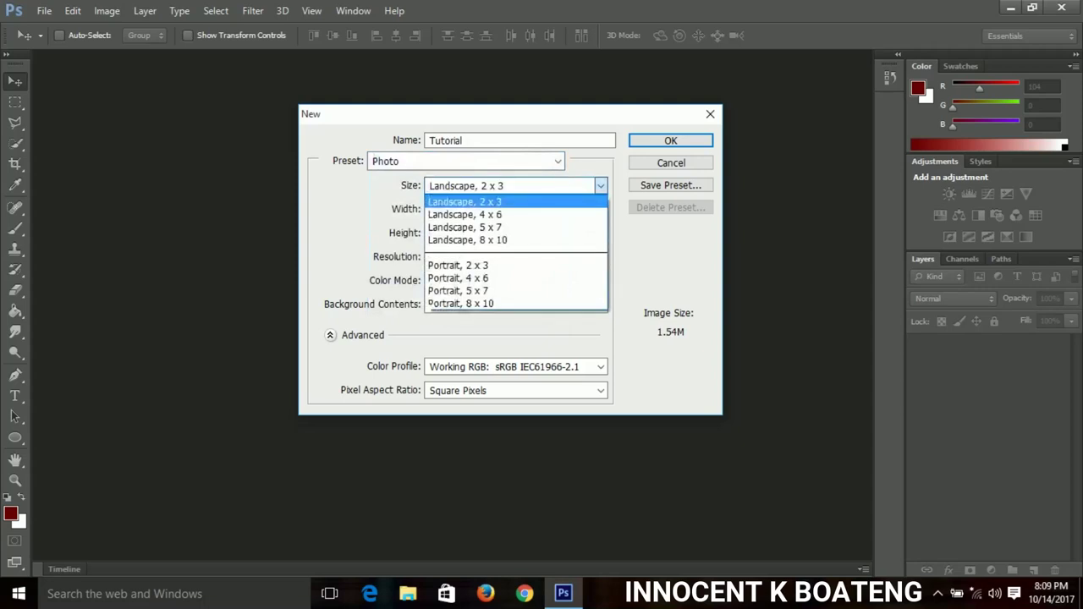
{"action": "key", "text": "Down"}
{"action": "key", "text": "Down"}
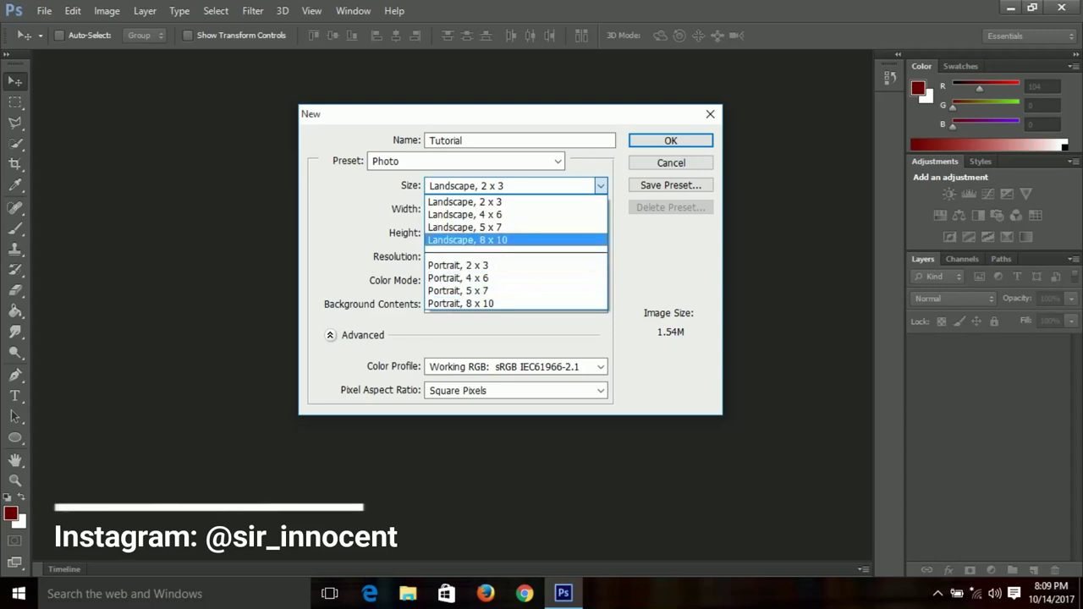
{"action": "key", "text": "Escape"}
Set the preset back to Custom, leaving 3 × 2 inches at 300 ppi.
{"action": "left_click", "coordinate": [466, 161]}
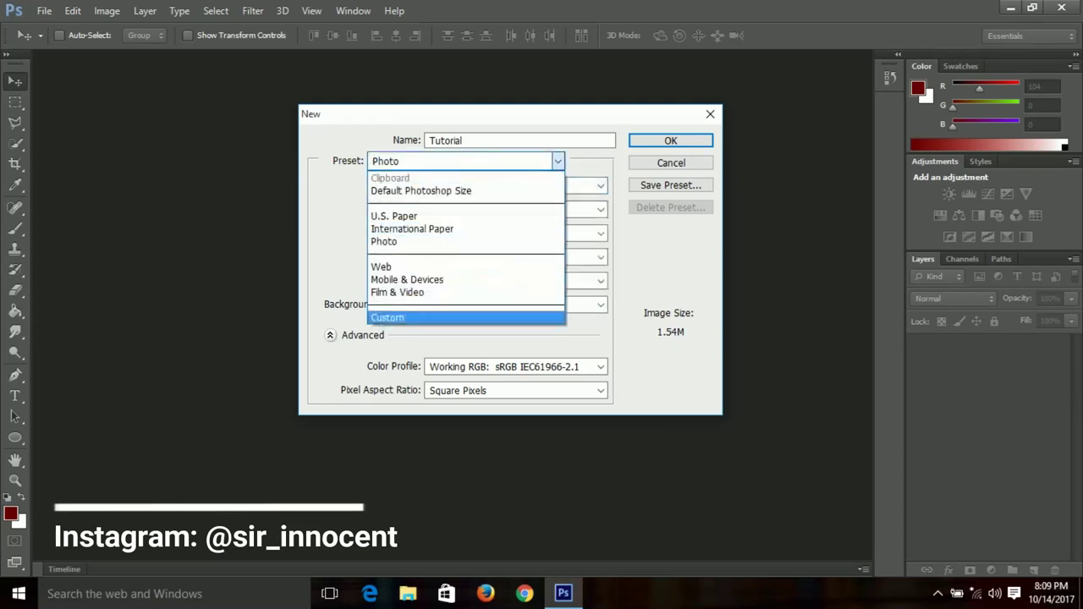
{"action": "key", "text": "Return"}
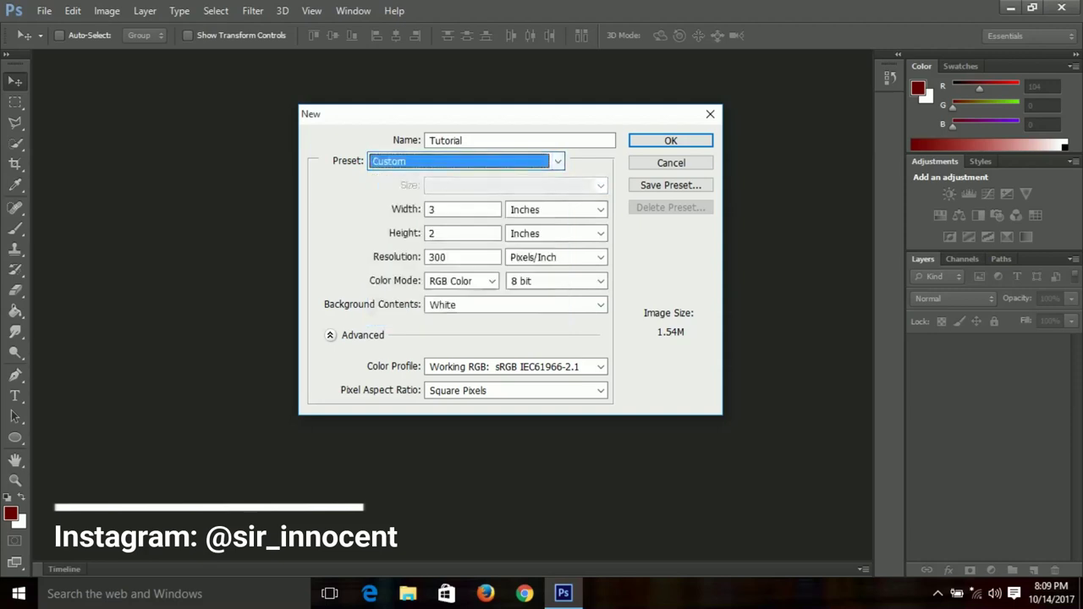
{"action": "left_click", "coordinate": [465, 161]}
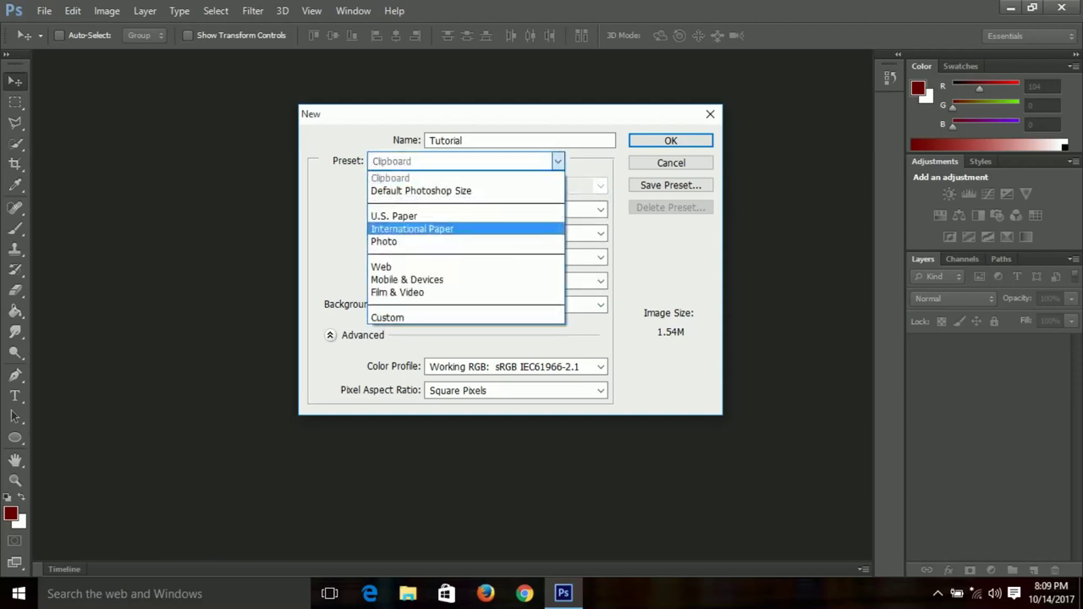
{"action": "key", "text": "Up"}
{"action": "key", "text": "Up"}
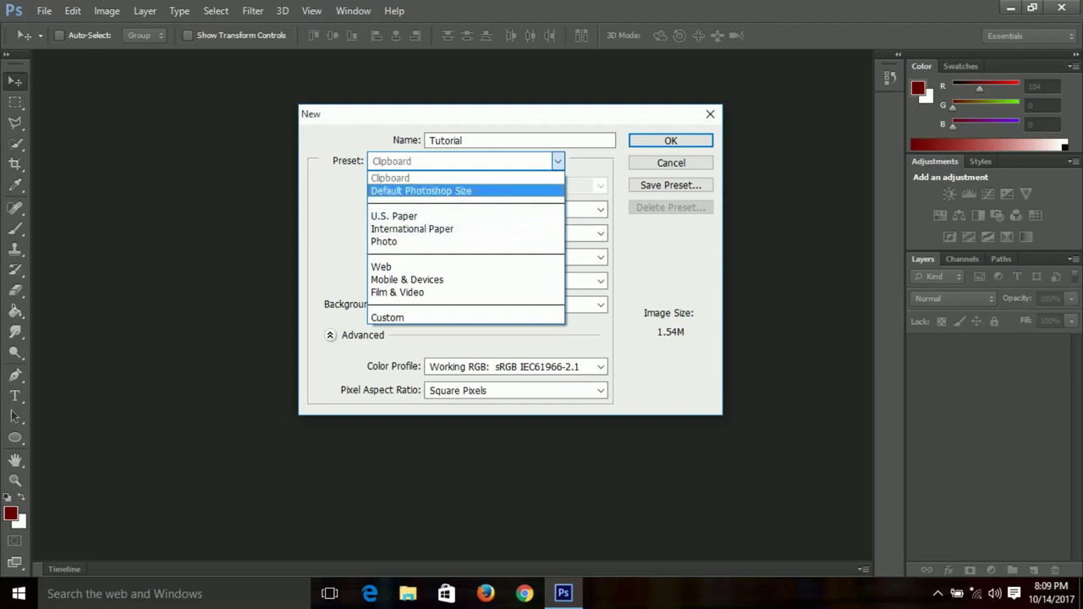
{"action": "key", "text": "Escape"}
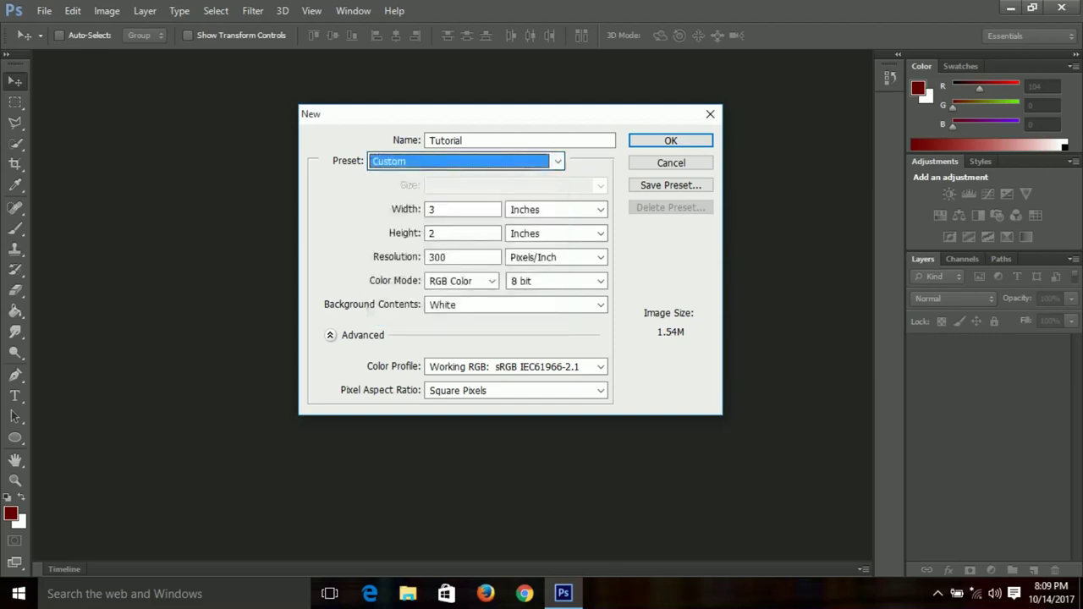
Enter 8 inches for both width and height.
{"action": "key", "text": "Tab"}
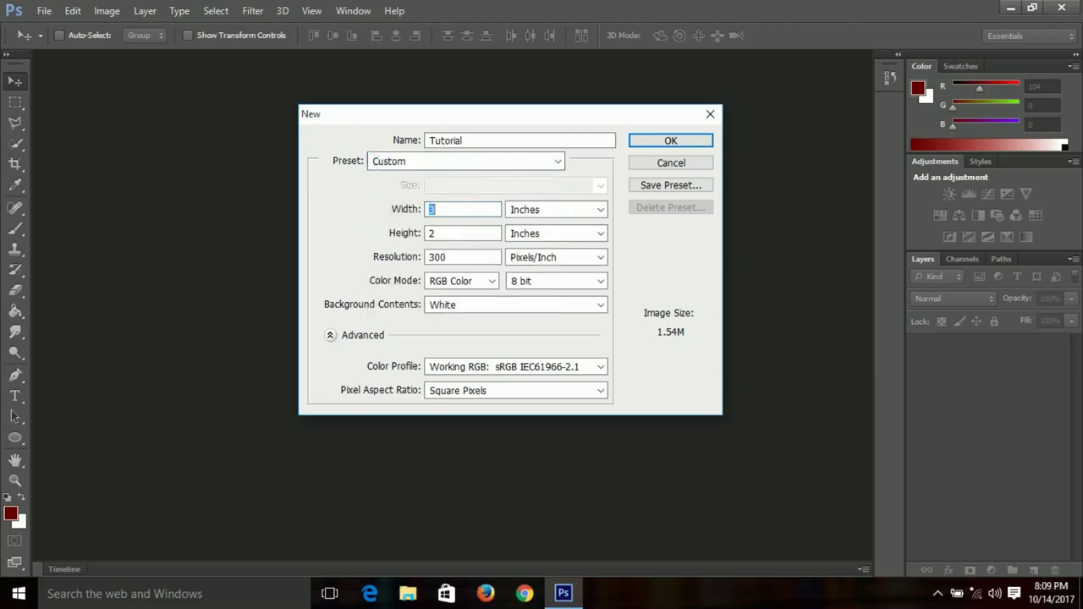
{"action": "type", "text": "8"}
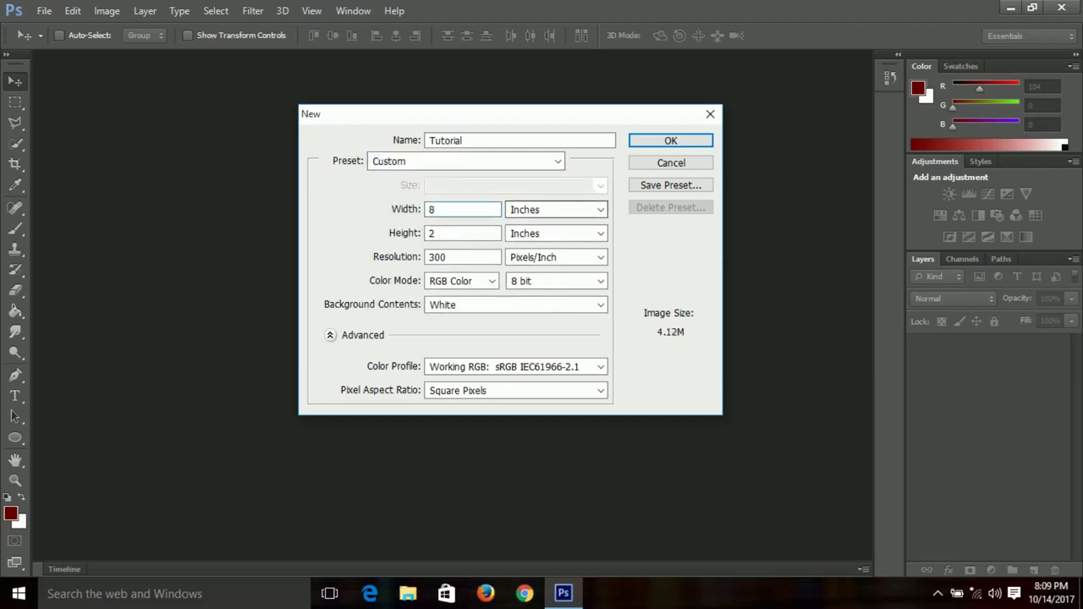
{"action": "key", "text": "Tab"}
{"action": "type", "text": "8"}
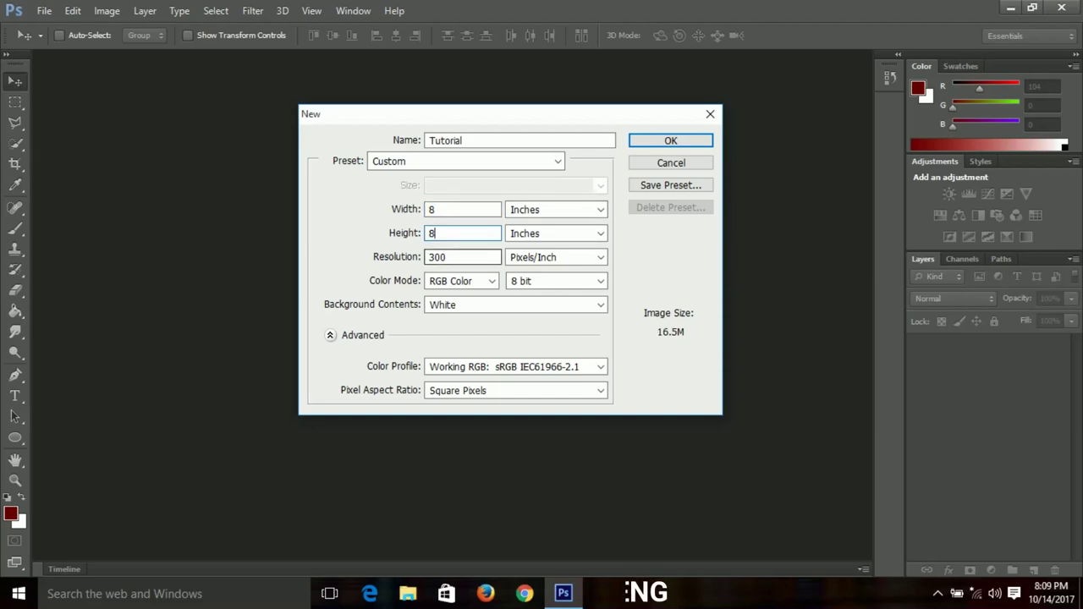
{"action": "key", "text": "Tab"}
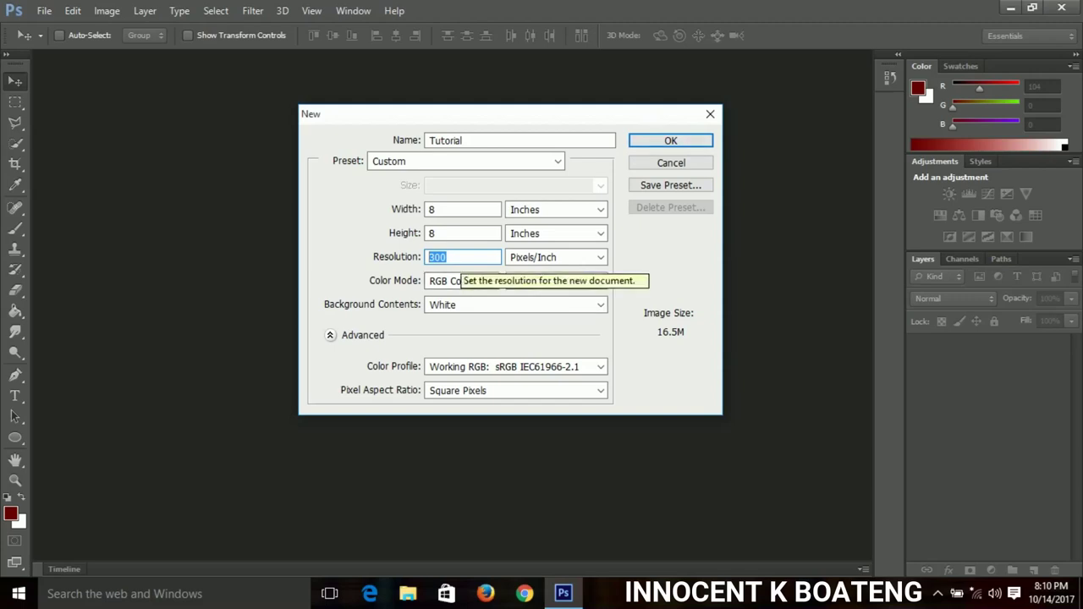
Try 150 and 600 ppi, then settle the resolution at 300 ppi.
{"action": "type", "text": "150"}
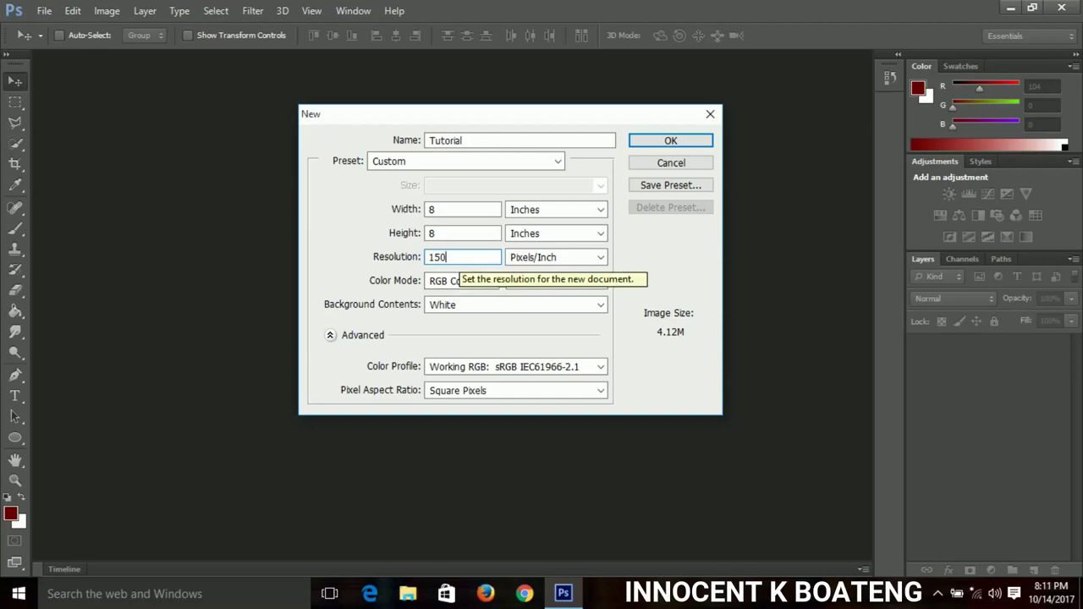
{"action": "key", "text": "shift+Left"}
{"action": "key", "text": "shift+Left"}
{"action": "key", "text": "shift+Left"}
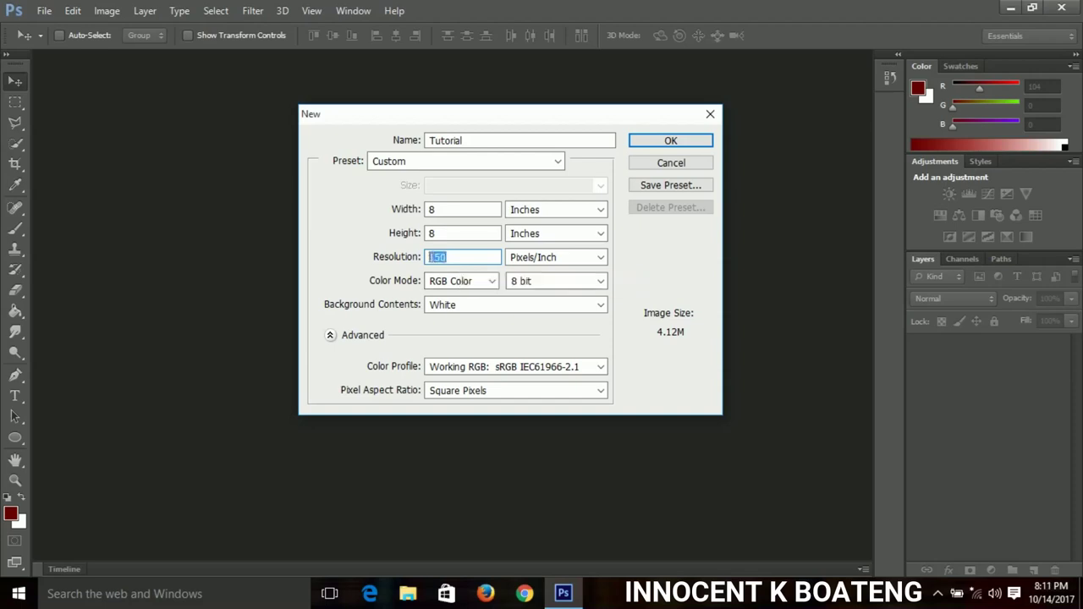
{"action": "type", "text": "6"}
{"action": "type", "text": "00"}
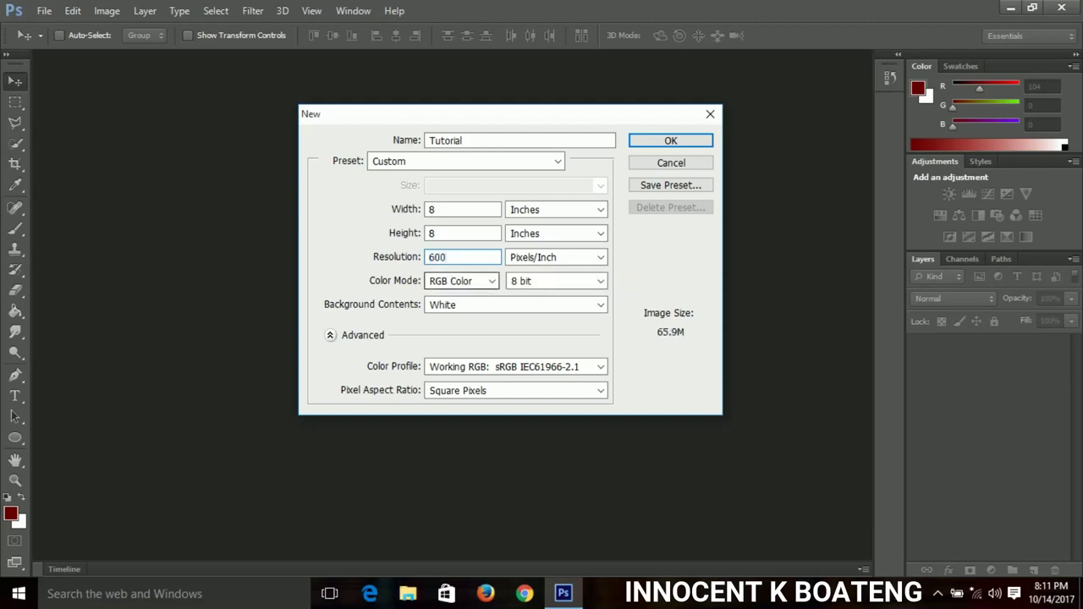
{"action": "key", "text": "shift+Left"}
{"action": "key", "text": "shift+Left"}
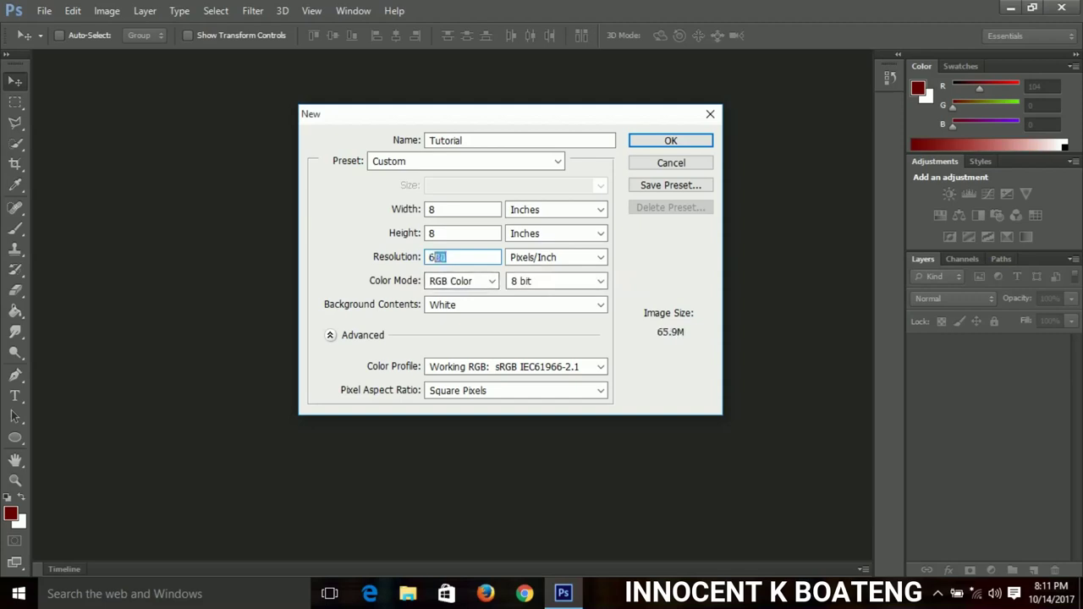
{"action": "key", "text": "shift+Left"}
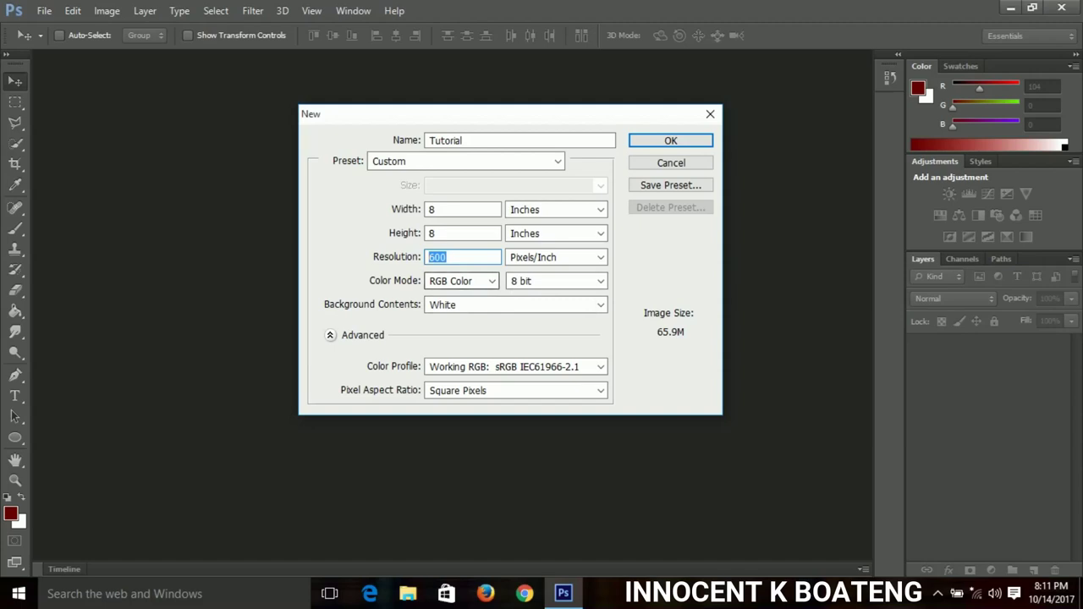
{"action": "type", "text": "30"}
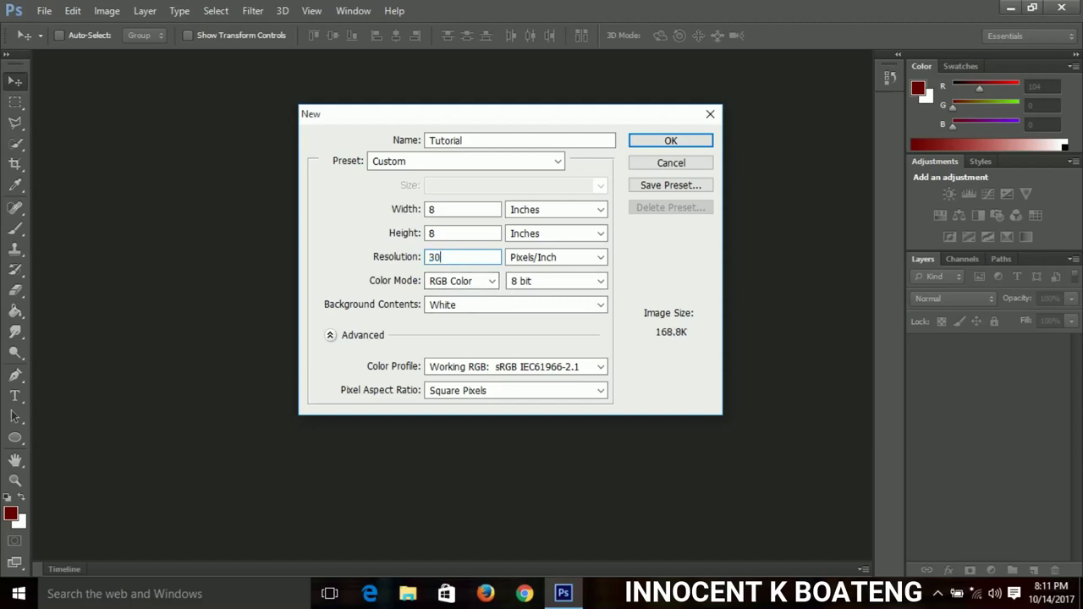
{"action": "type", "text": "0"}
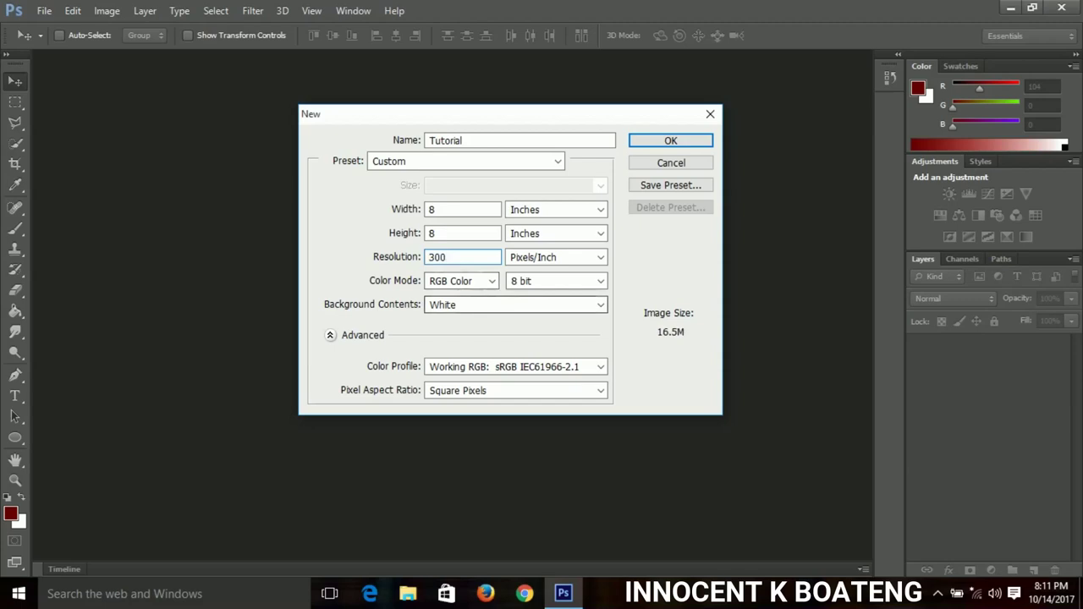
{"action": "left_click", "coordinate": [515, 304]}
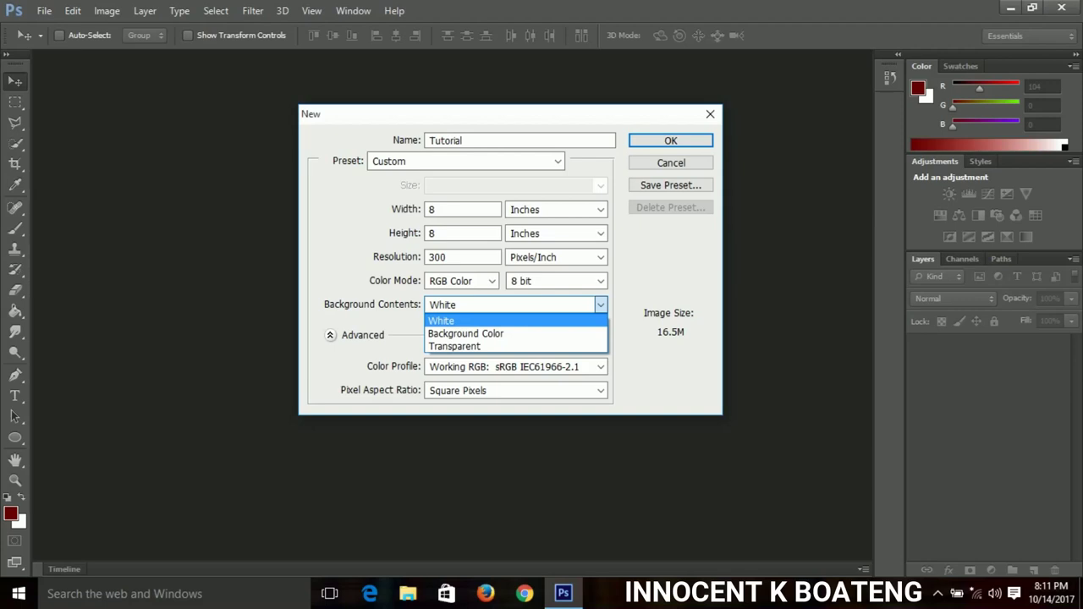
Browse the background contents options and pick Transparent.
{"action": "key", "text": "Return"}
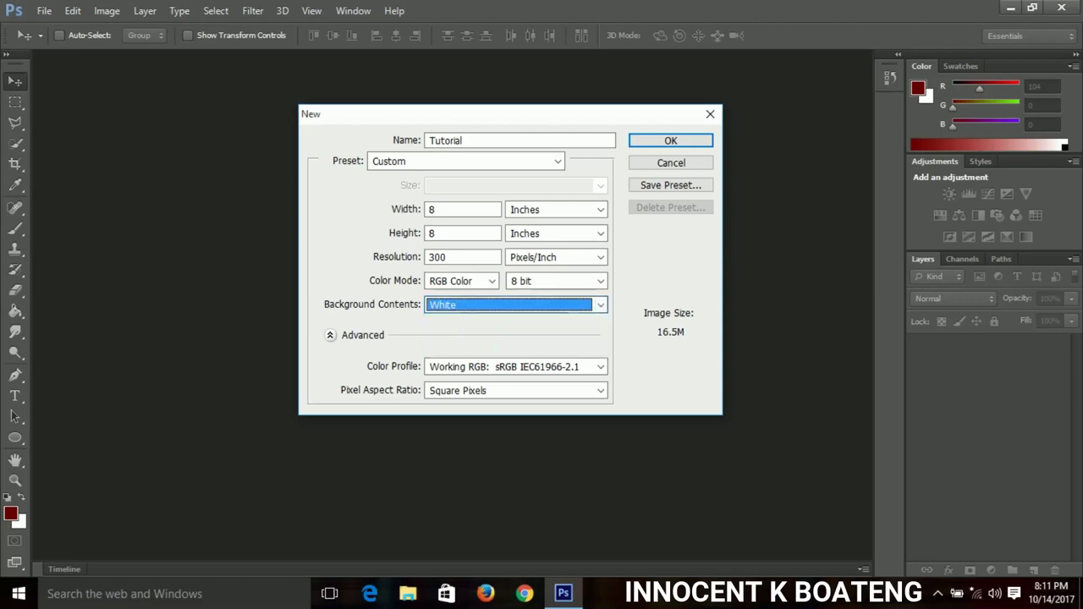
{"action": "key", "text": "alt+Down"}
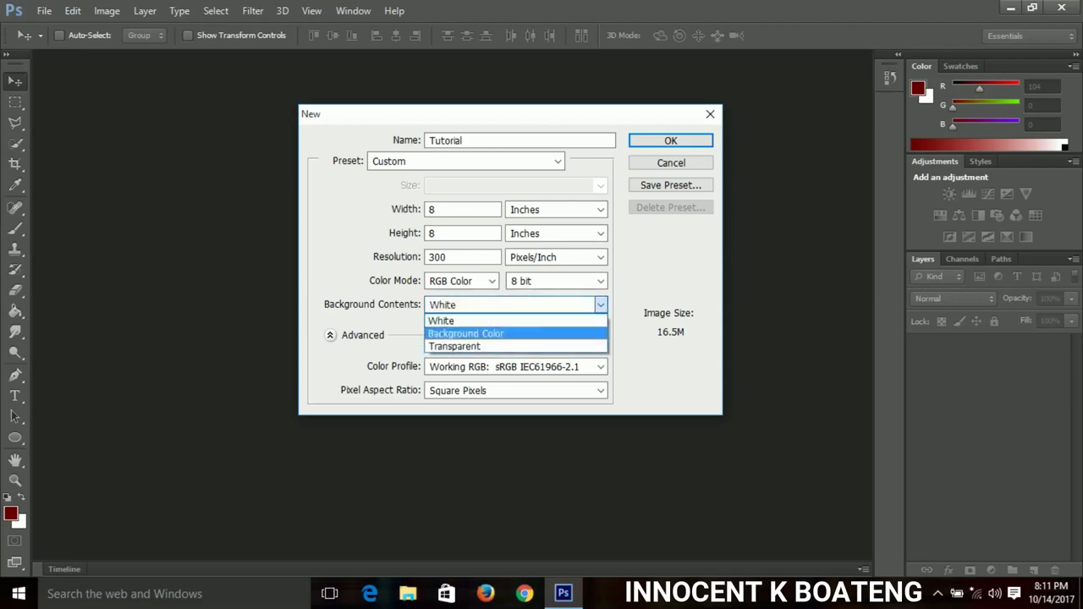
{"action": "key", "text": "Down"}
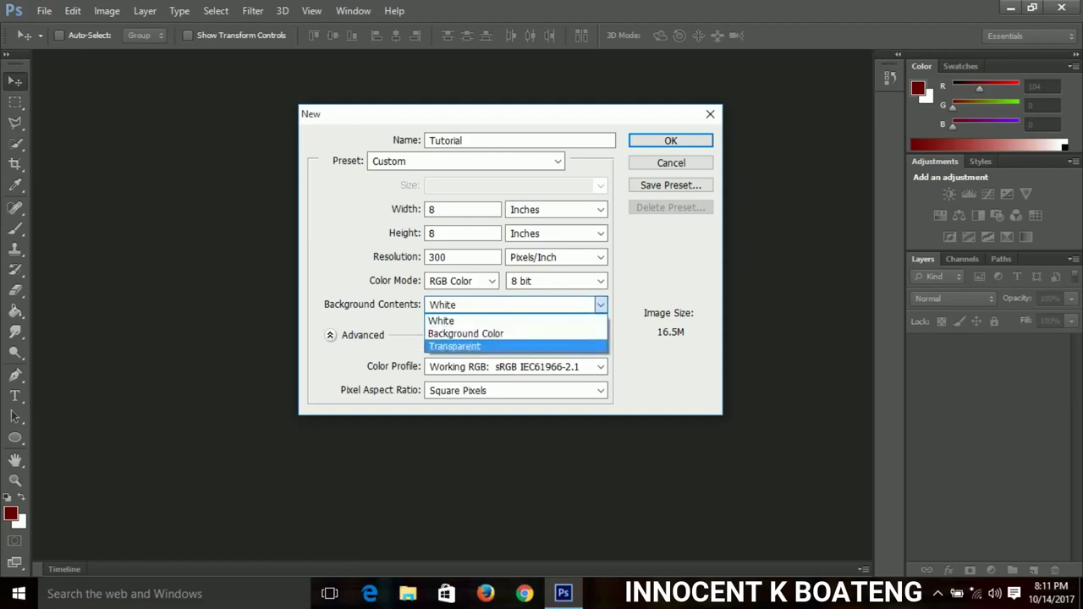
{"action": "key", "text": "Up"}
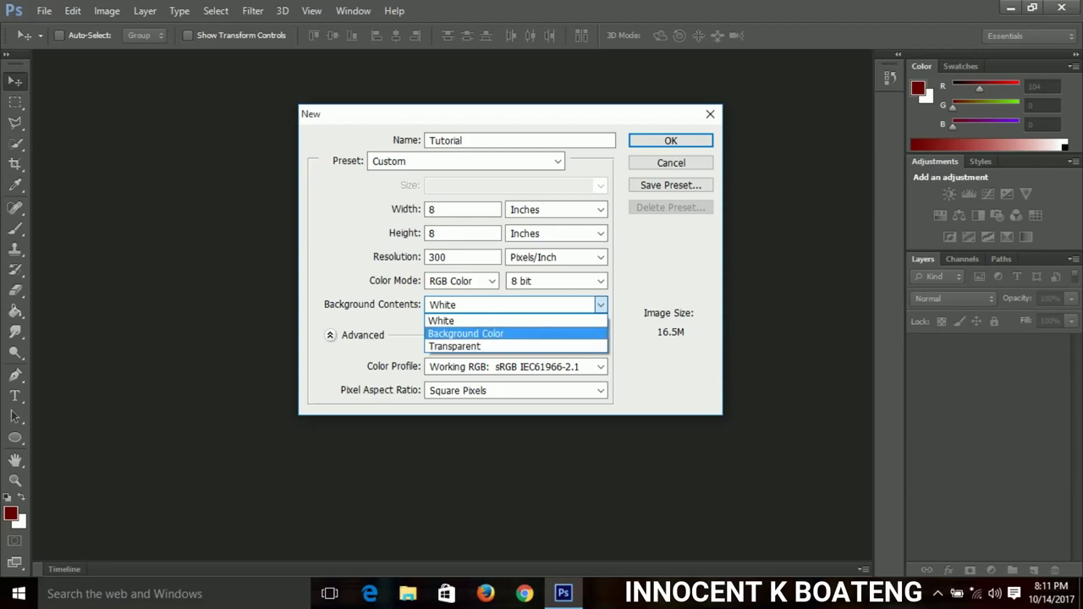
{"action": "key", "text": "Up"}
{"action": "key", "text": "Down"}
{"action": "key", "text": "Up"}
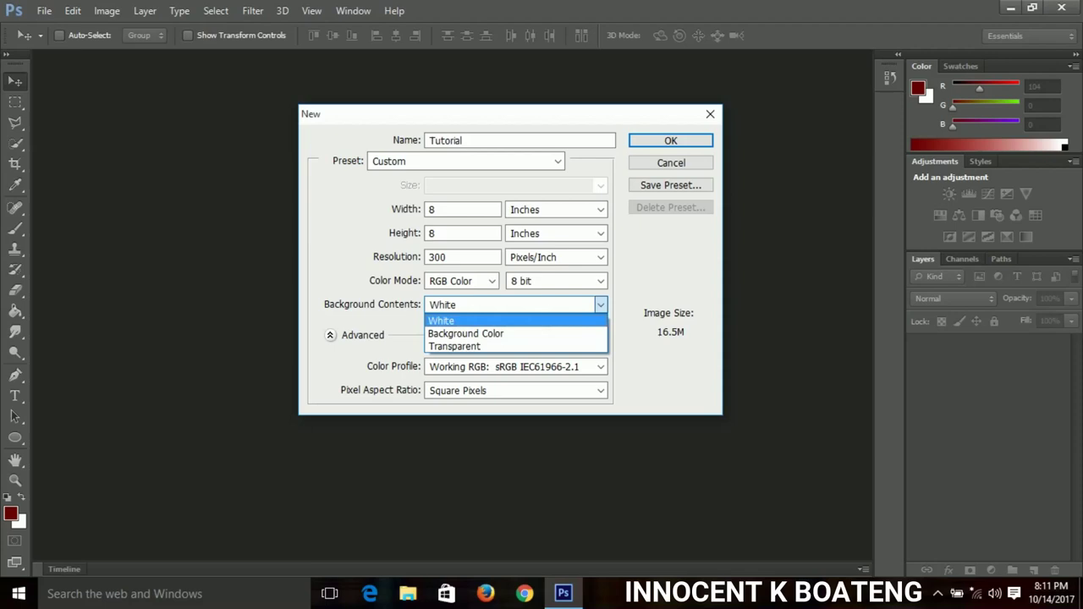
{"action": "key", "text": "Down"}
{"action": "key", "text": "Down"}
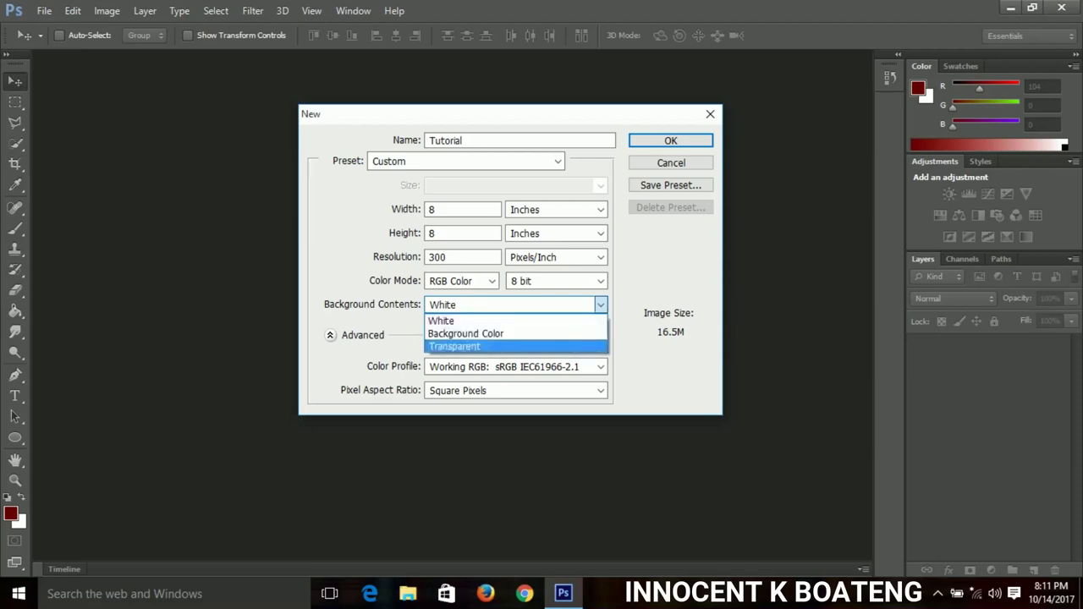
{"action": "key", "text": "Return"}
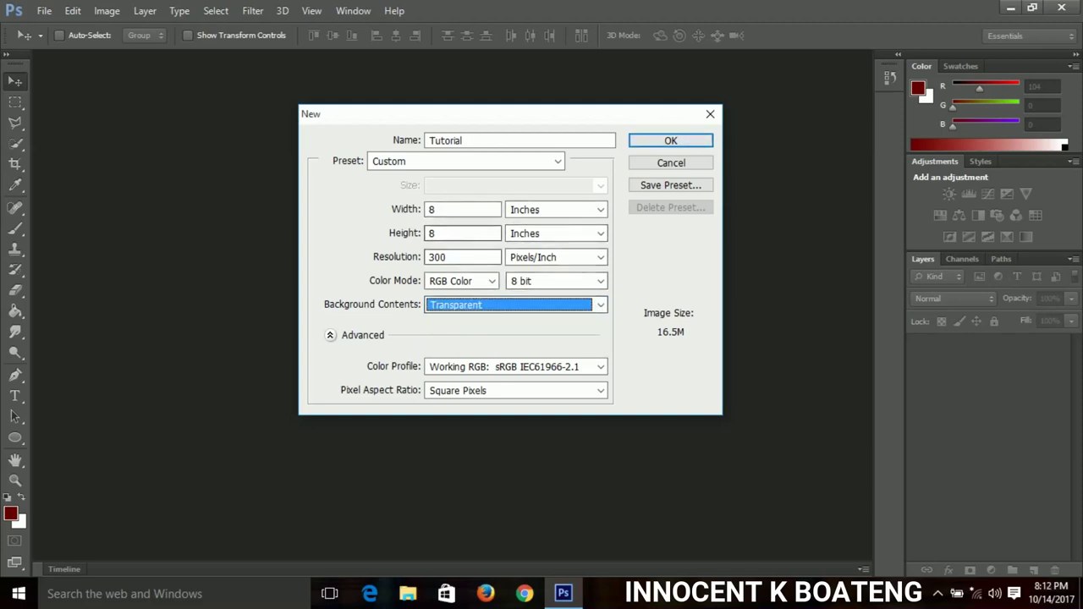
Switch the background back to White and create the 8 × 8 inch document.
{"action": "left_click", "coordinate": [463, 208]}
{"action": "key", "text": "Tab"}
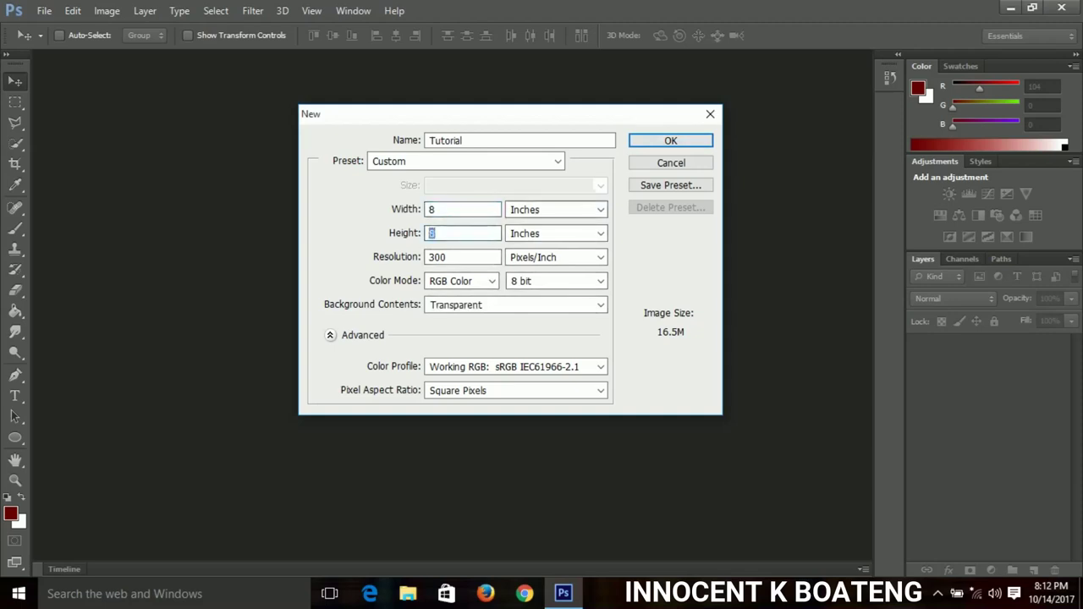
{"action": "key", "text": "shift+Tab"}
{"action": "key", "text": "shift+Tab"}
{"action": "key", "text": "shift+Tab"}
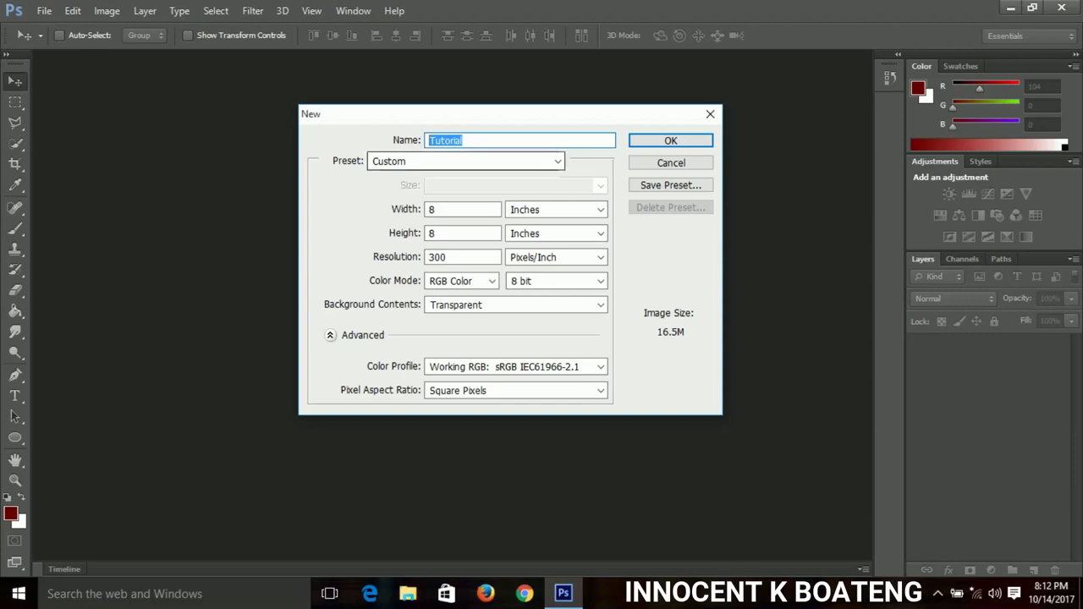
{"action": "key", "text": "Tab"}
{"action": "key", "text": "Tab"}
{"action": "key", "text": "Tab"}
{"action": "key", "text": "alt+Down"}
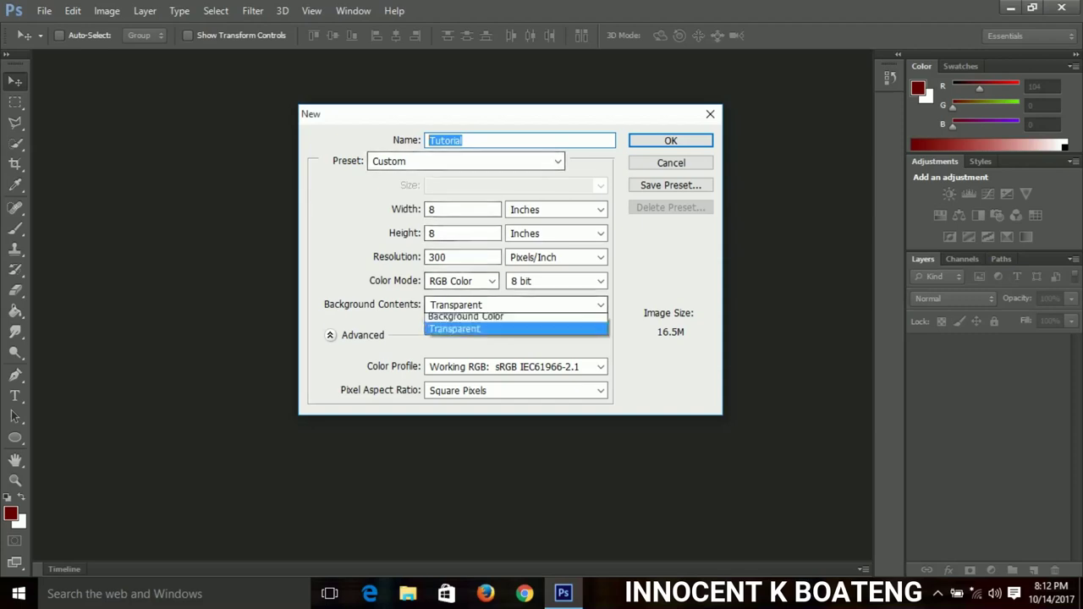
{"action": "key", "text": "Return"}
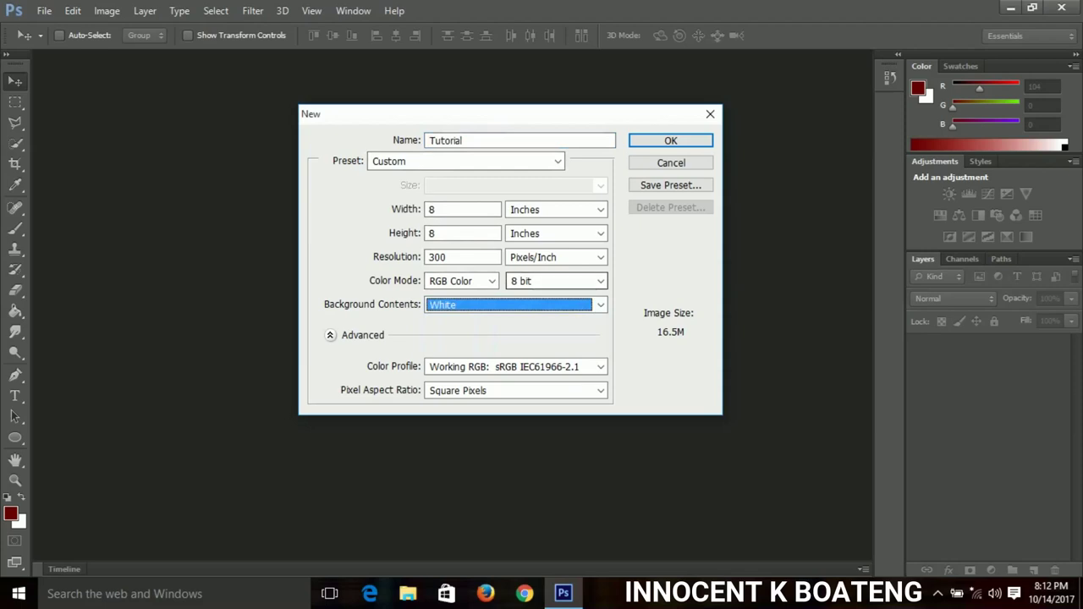
{"action": "key", "text": "Tab"}
{"action": "key", "text": "Return"}
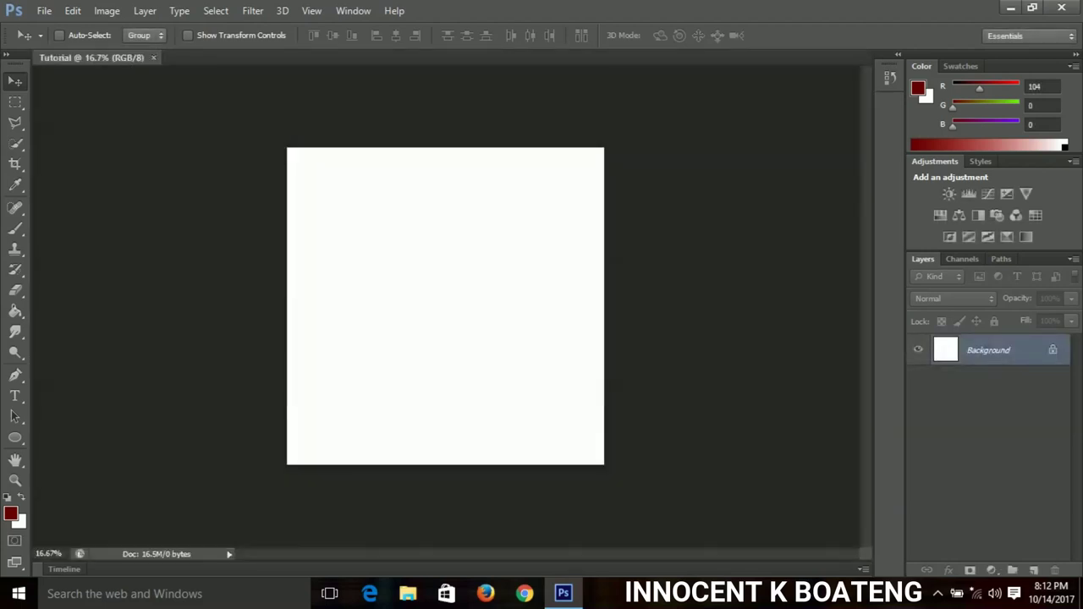